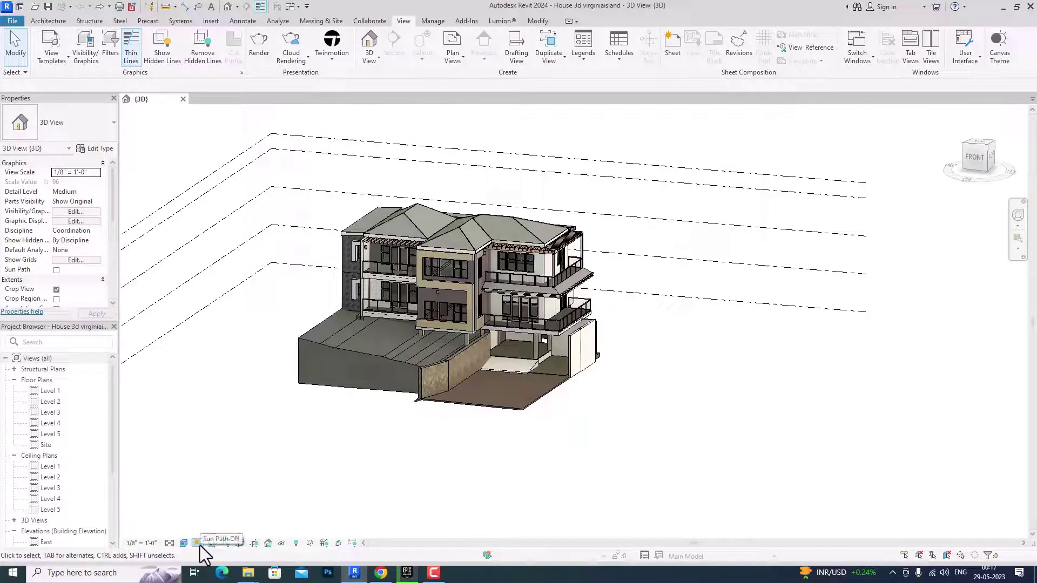
- Turn on the sun path from the project's location, date and time, showing the sun on 26 May
click(198, 543)
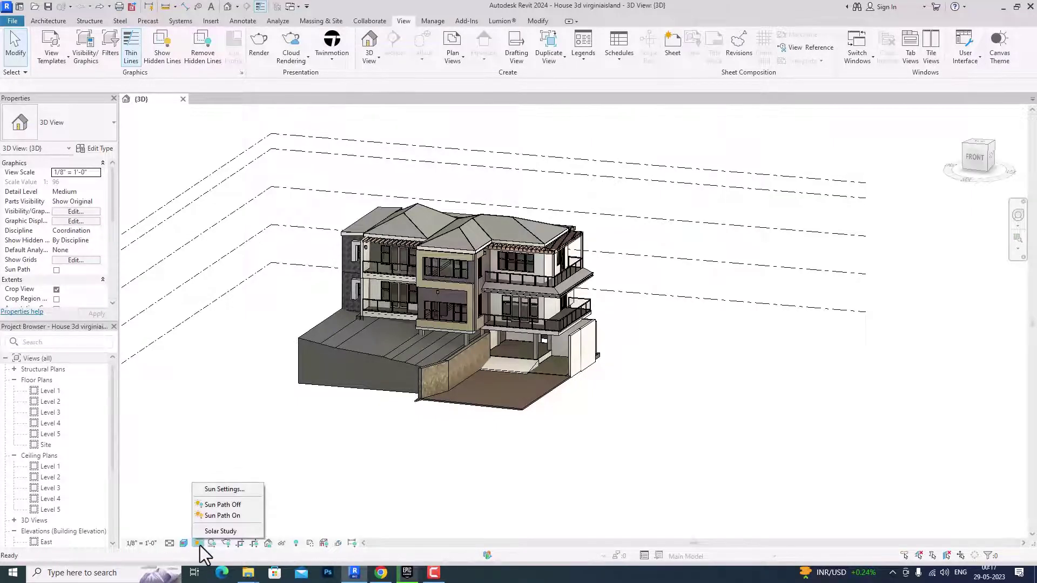
click(209, 516)
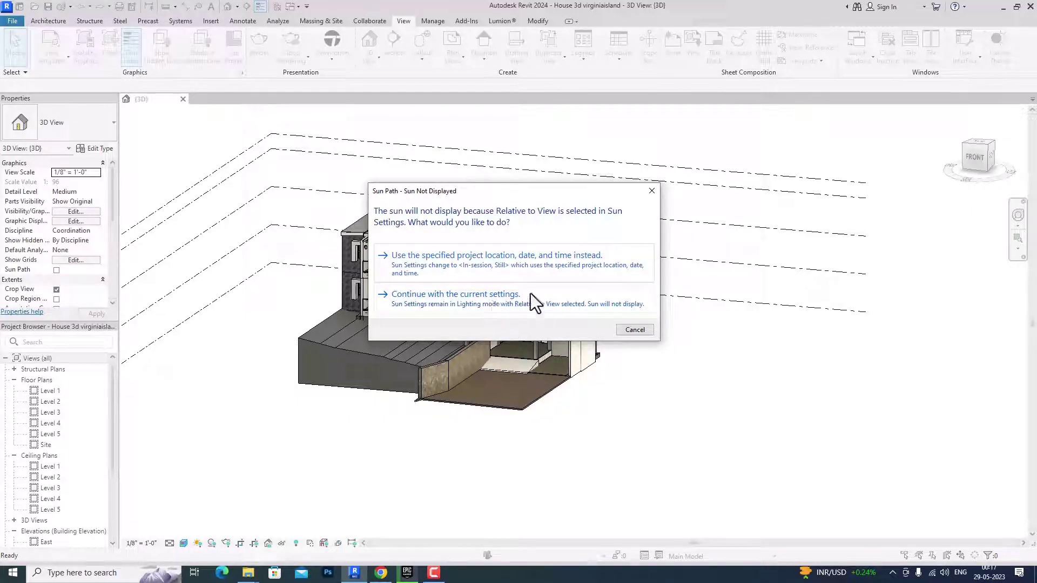
click(452, 256)
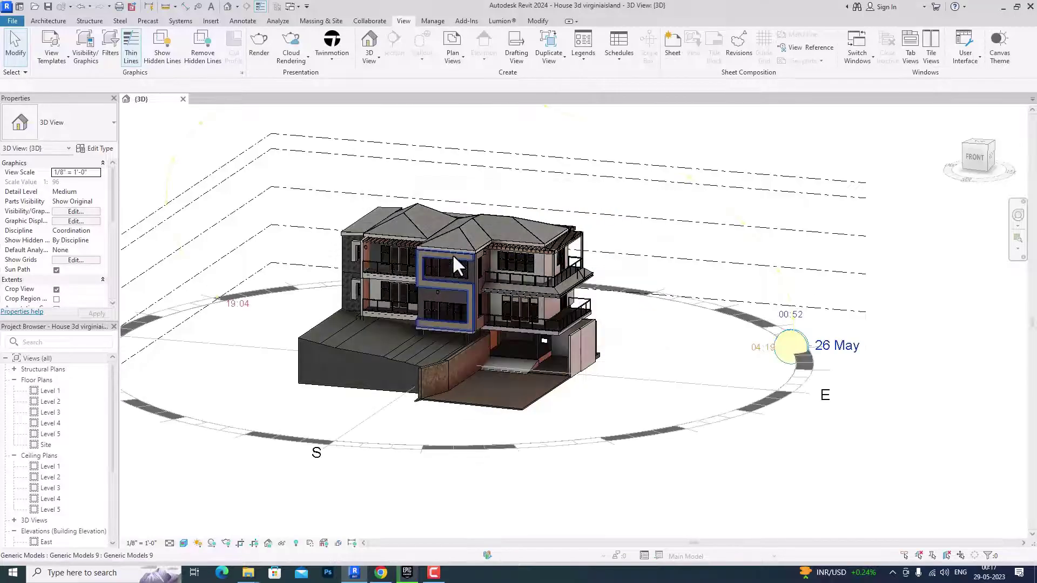
scroll(500, 348, down, 3)
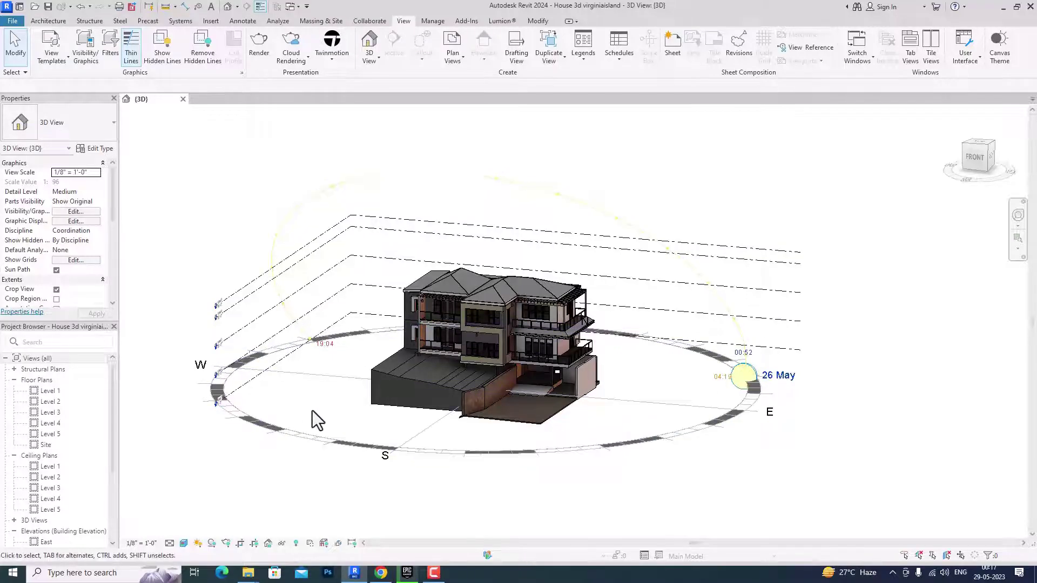
- Turn on shadows, orbit to reveal the full sun path ring, and bring up the Solar Study tools
click(211, 543)
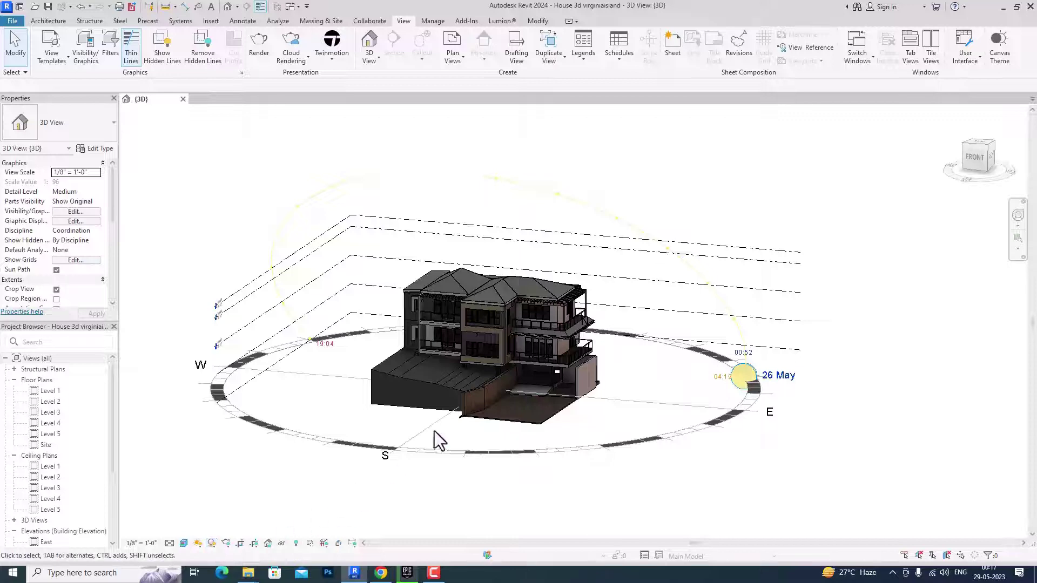
mouse_move(979, 157)
mouse_down()
mouse_move(1020, 162)
mouse_move(195, 164)
mouse_move(1006, 157)
mouse_move(885, 153)
mouse_up()
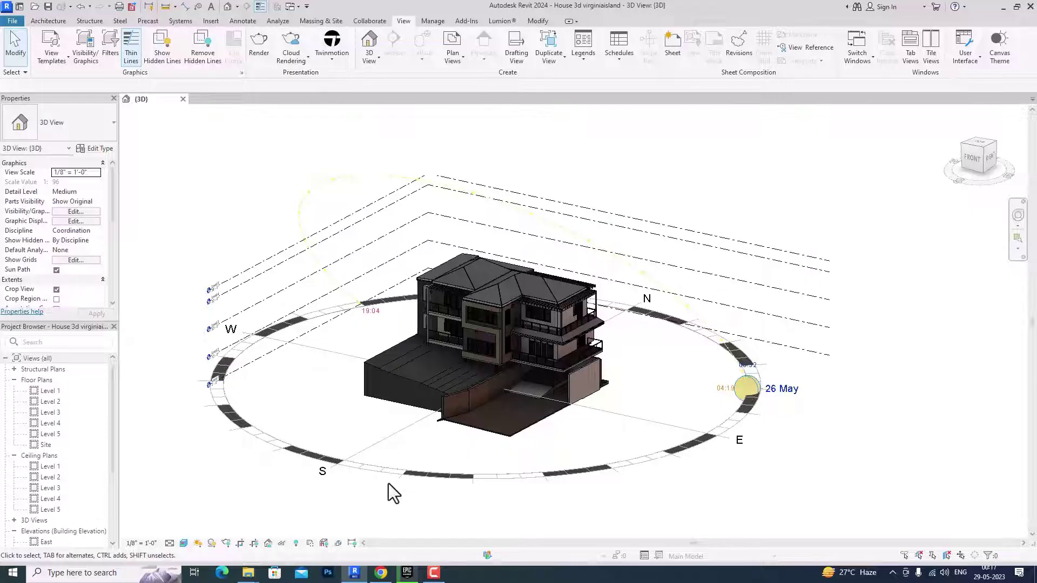
click(198, 544)
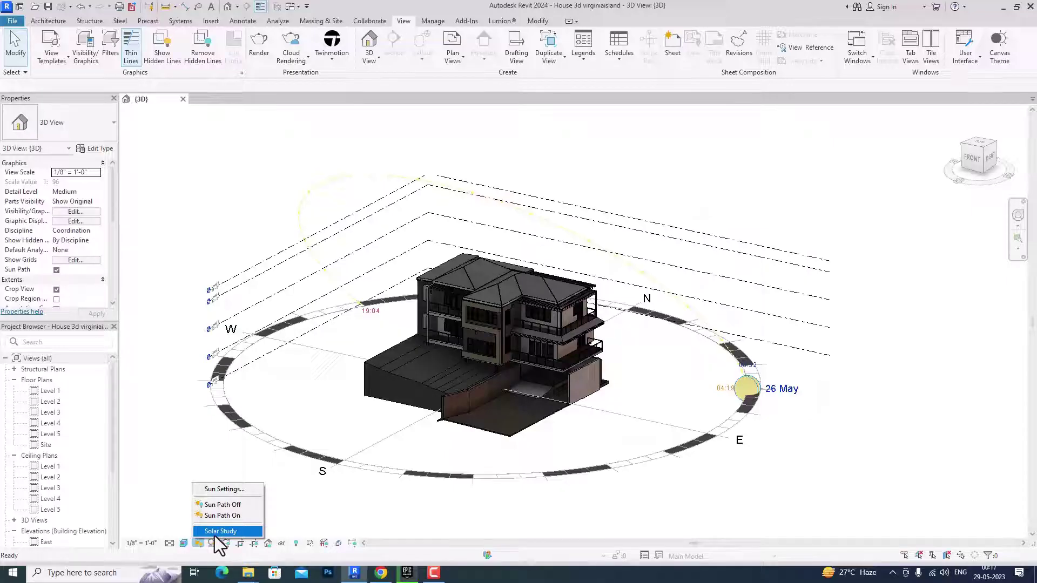
click(215, 533)
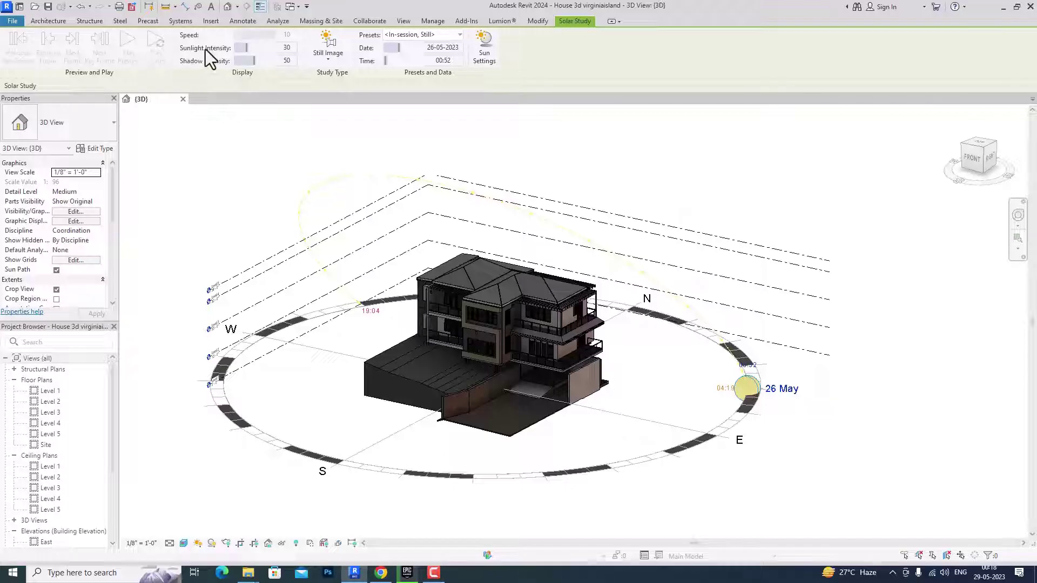
- Set sunlight intensity 53 and shadow intensity 19, then choose the single-day study type
click(245, 48)
mouse_move(246, 48)
mouse_down()
mouse_move(305, 48)
mouse_move(254, 48)
mouse_up()
mouse_move(255, 61)
mouse_down()
mouse_move(277, 61)
mouse_move(240, 61)
mouse_move(286, 60)
mouse_move(238, 60)
mouse_up()
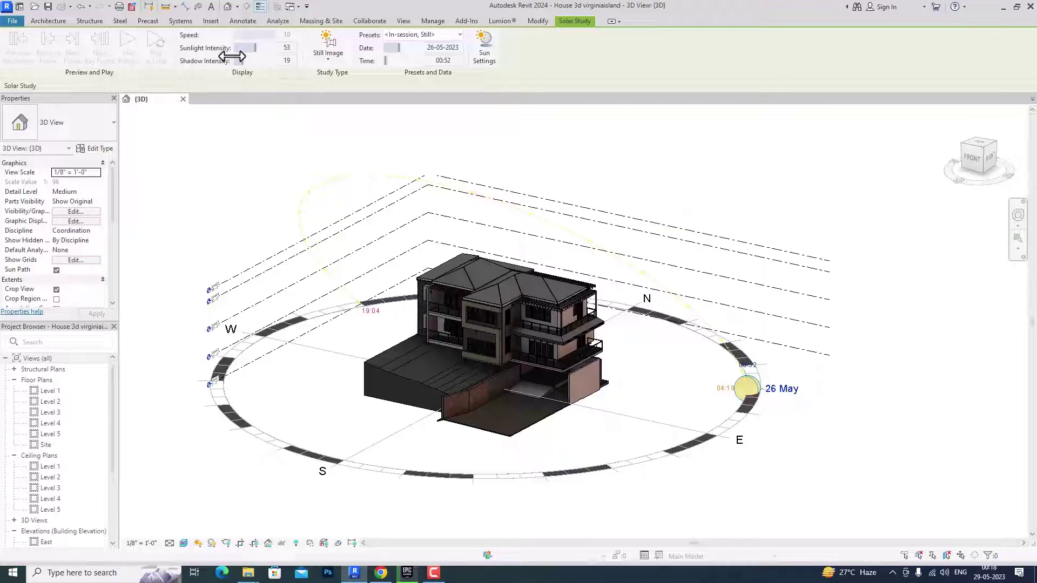
click(323, 59)
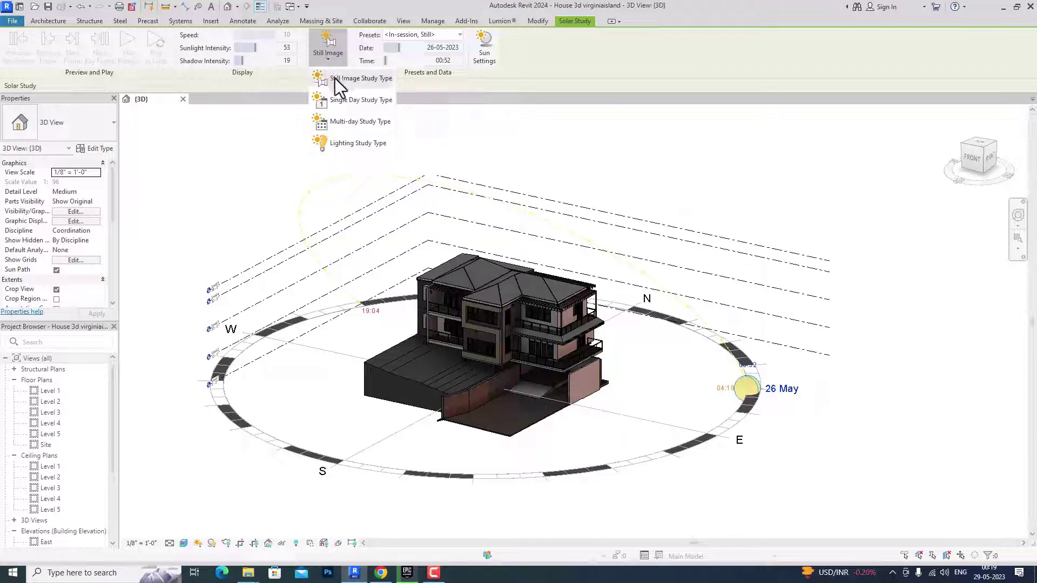
click(339, 101)
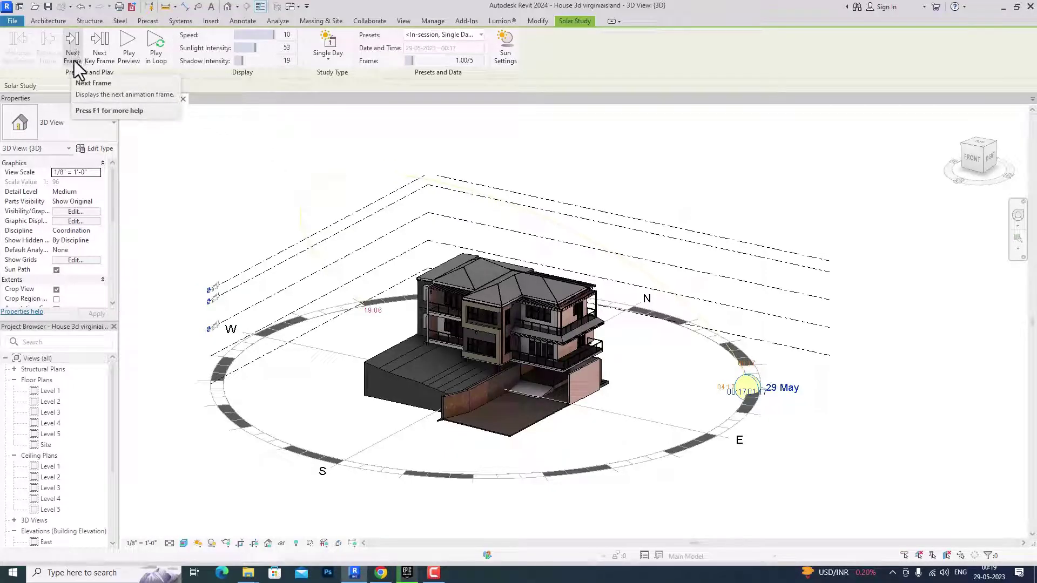
- Preview the single-day study animation, toggling loop playback on and then off
click(130, 60)
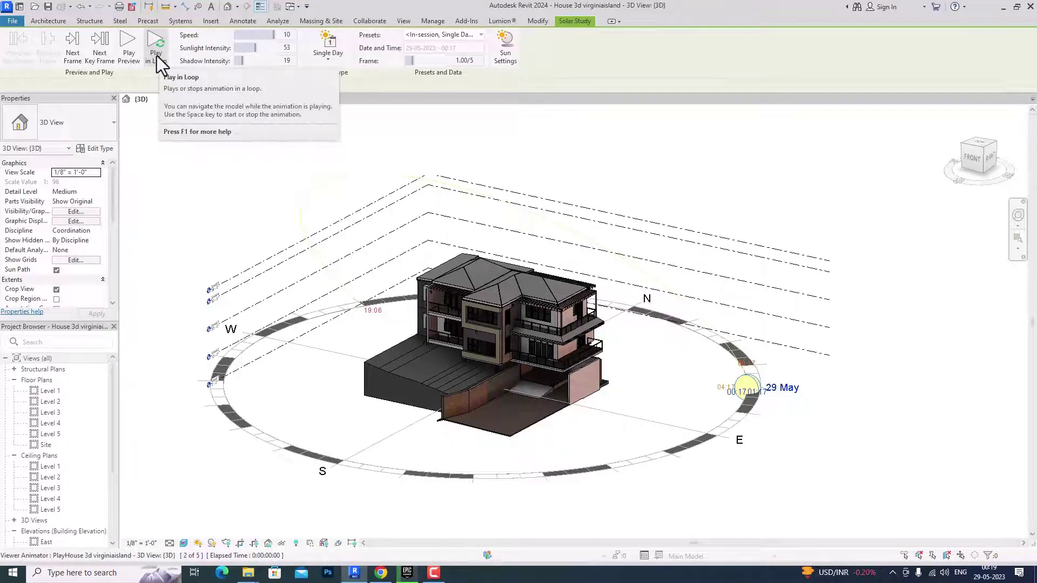
click(156, 58)
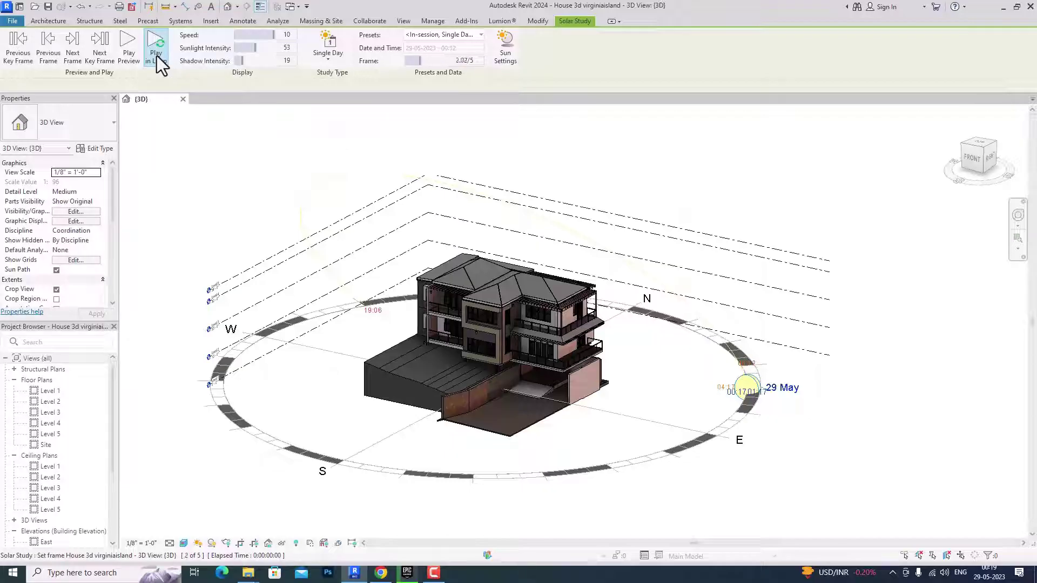
click(156, 57)
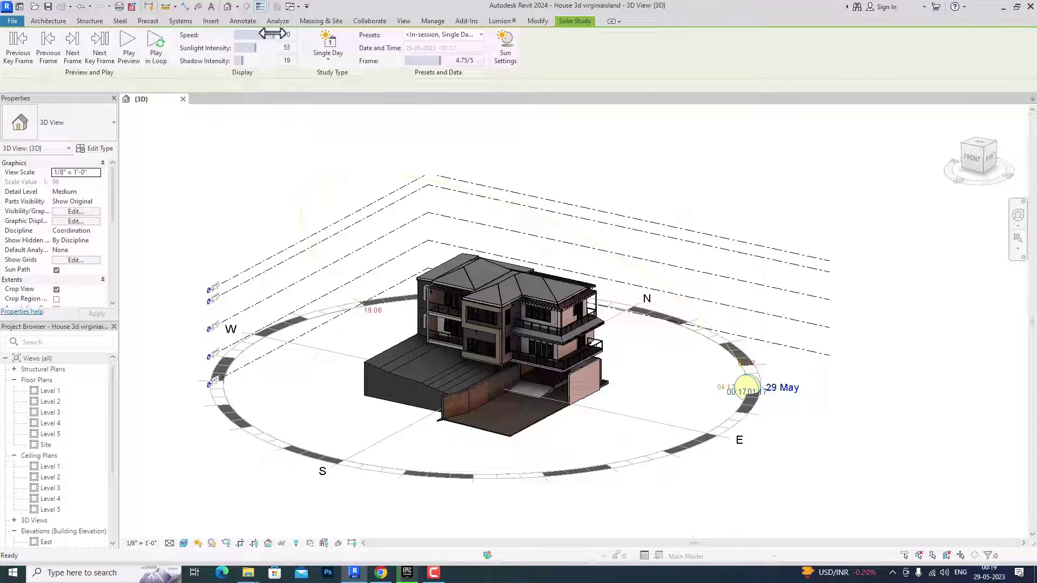
- Adjust playback speed and set sunlight intensity 46 with shadow intensity 53
mouse_move(273, 34)
mouse_down()
mouse_move(238, 34)
mouse_move(273, 34)
mouse_move(262, 48)
mouse_up()
mouse_move(286, 49)
mouse_down()
mouse_move(323, 51)
mouse_move(254, 52)
mouse_move(273, 51)
mouse_move(248, 62)
mouse_move(267, 60)
mouse_up()
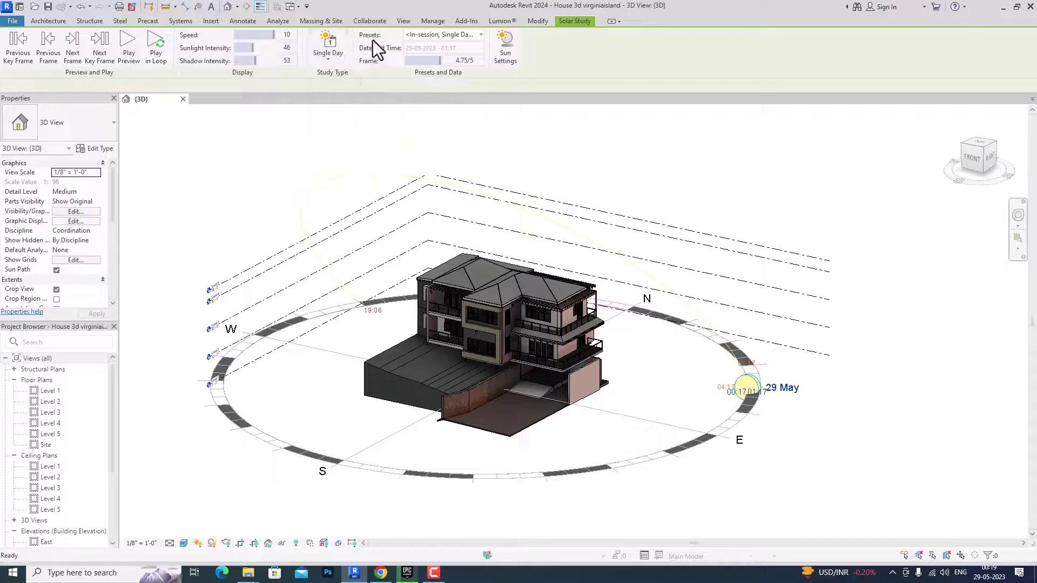
click(467, 37)
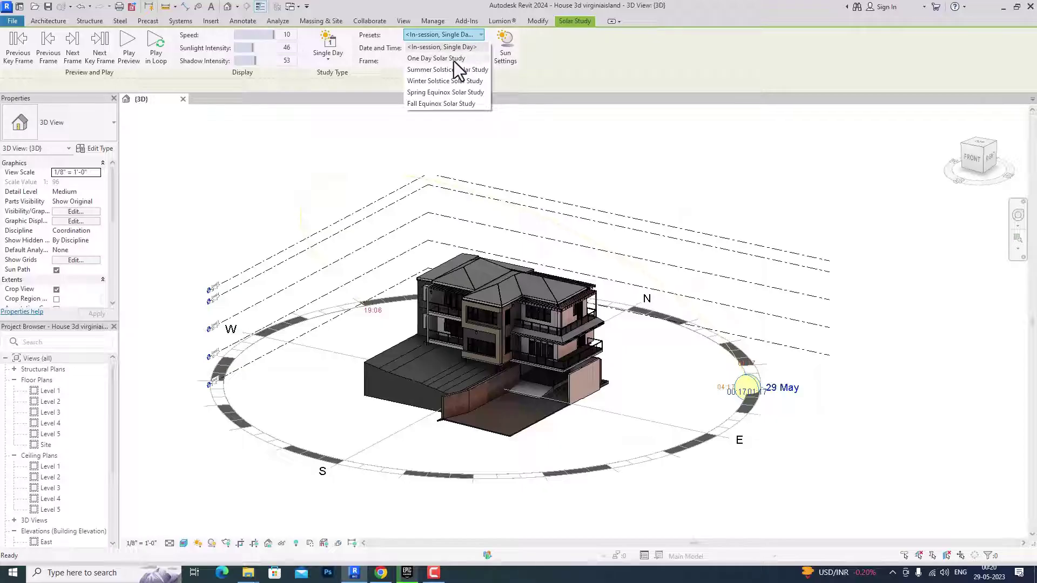
- Apply the One Day Solar Study preset for 1 June, play it in a loop, then stop
click(454, 59)
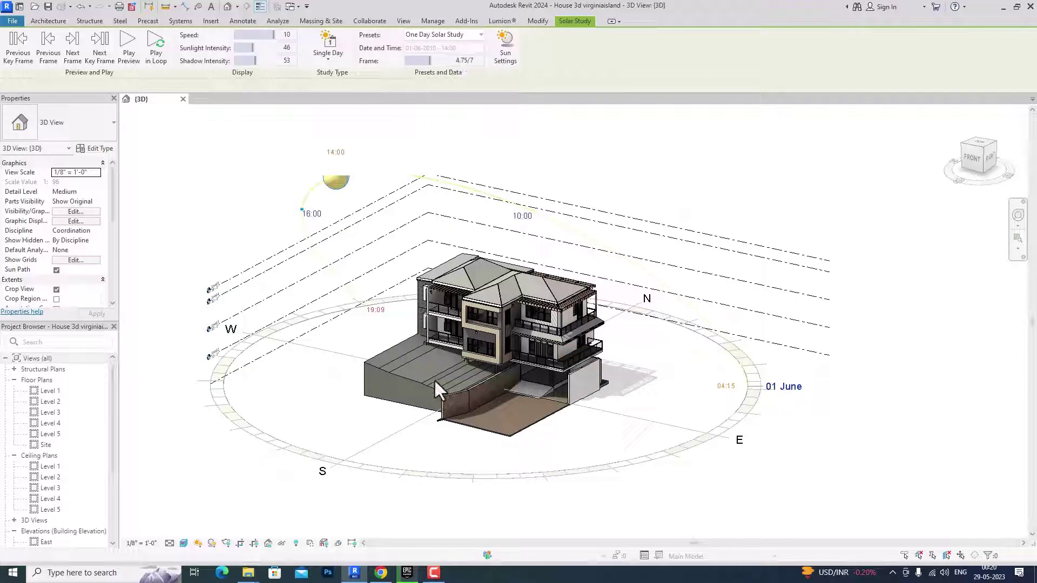
scroll(436, 381, down, 2)
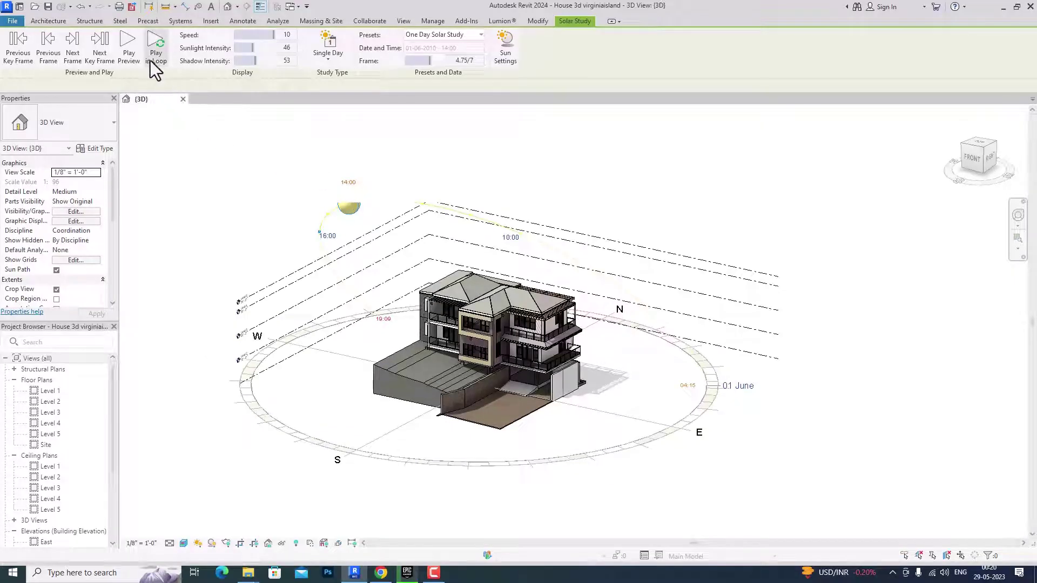
click(135, 56)
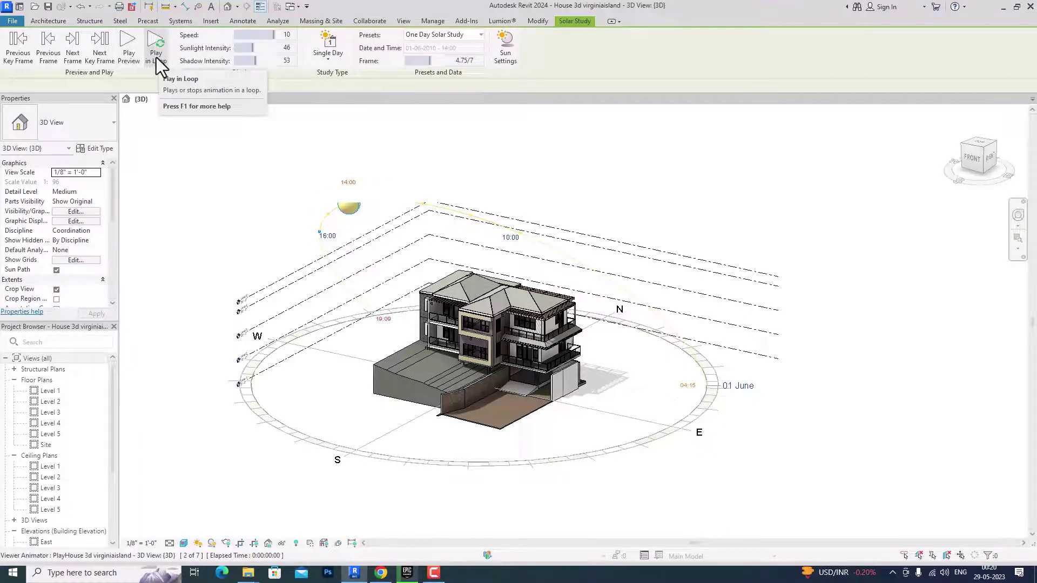
click(157, 57)
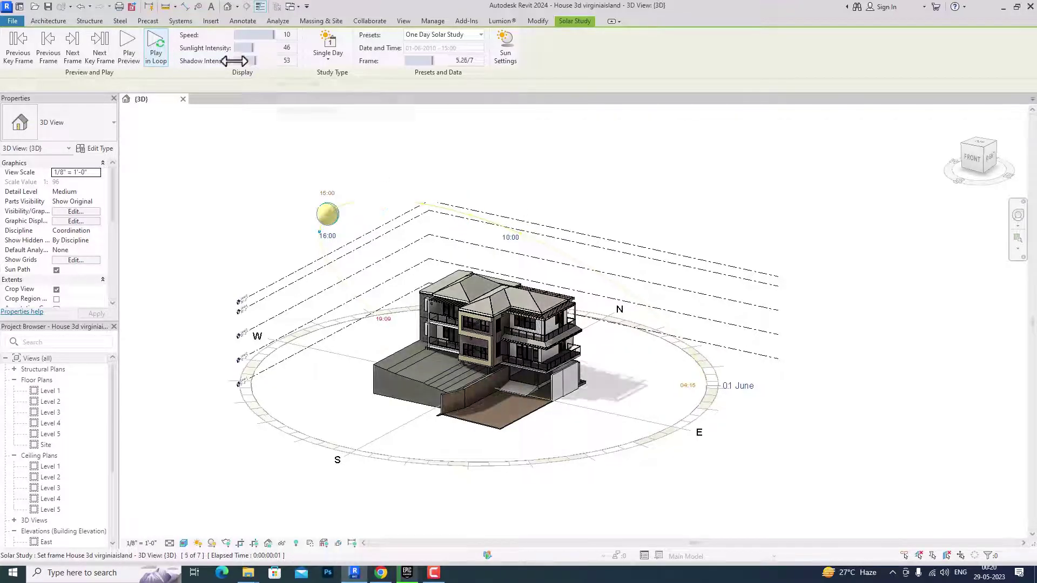
click(156, 65)
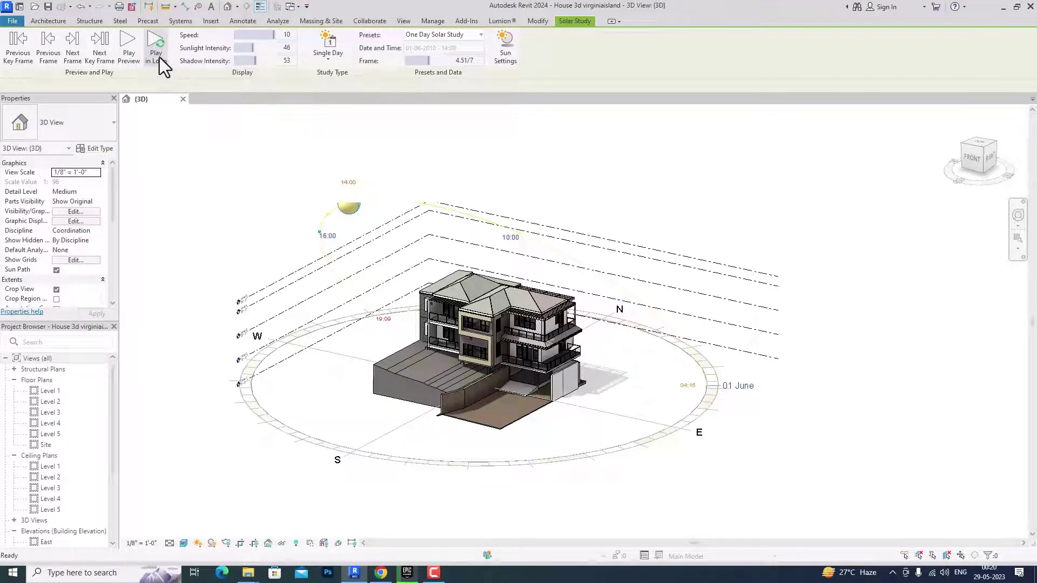
- Apply the Summer Solstice Solar Study preset for 21 June and play its animation
click(438, 34)
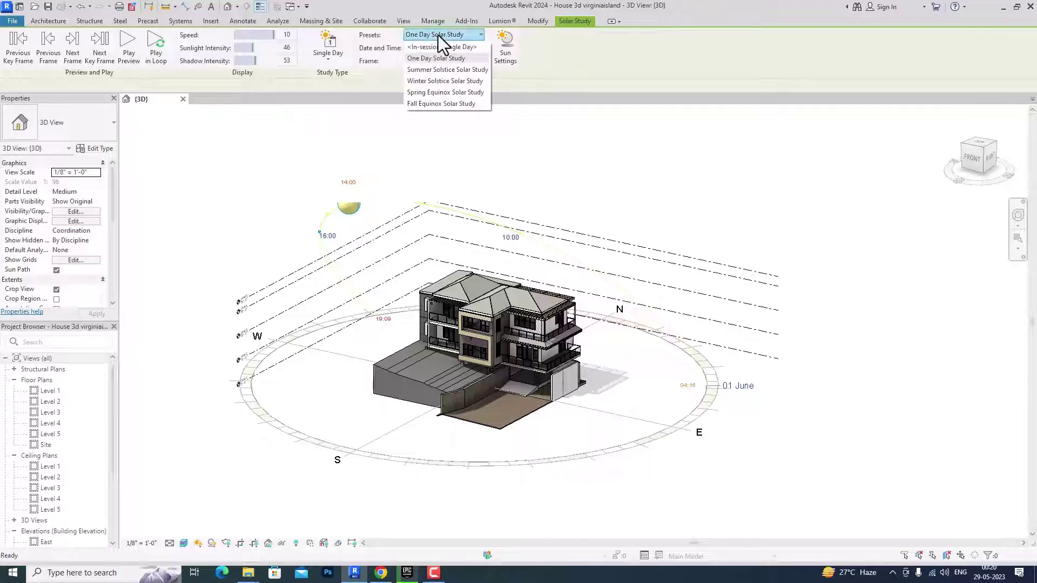
click(438, 69)
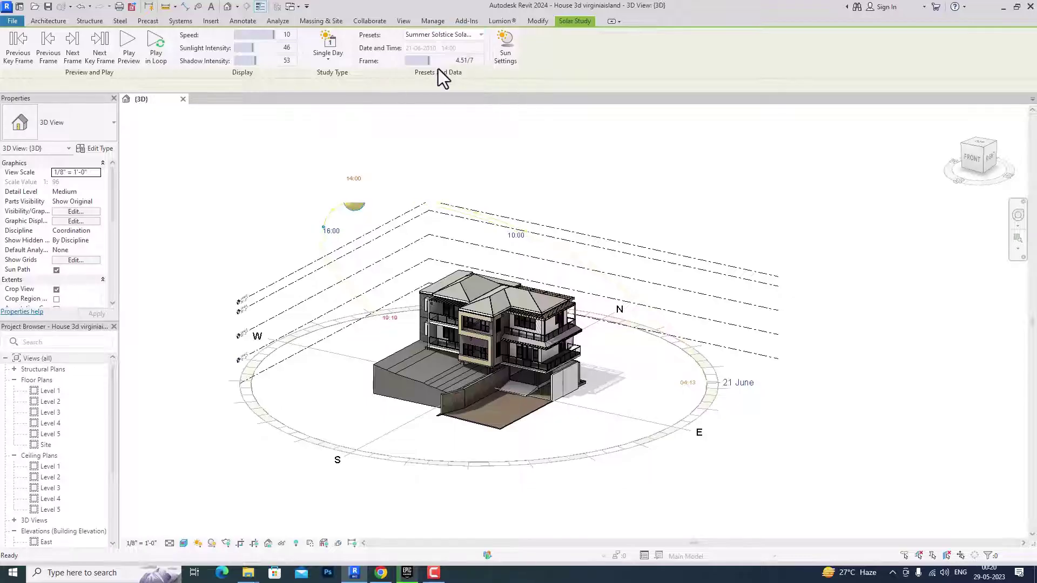
click(133, 52)
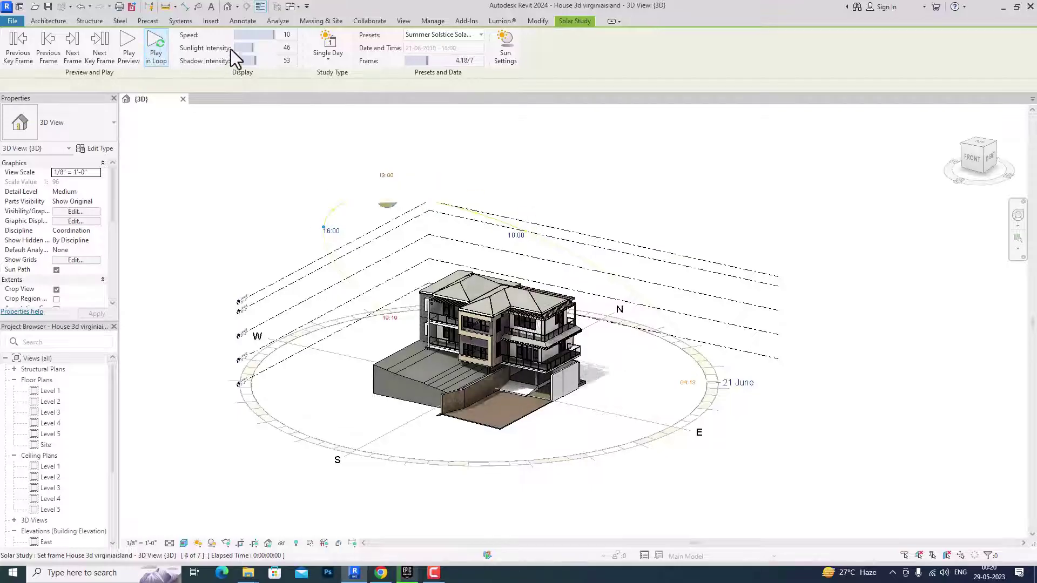
- Slow the playback and set sunlight intensity 62 and shadow intensity 74
drag(273, 34, 252, 48)
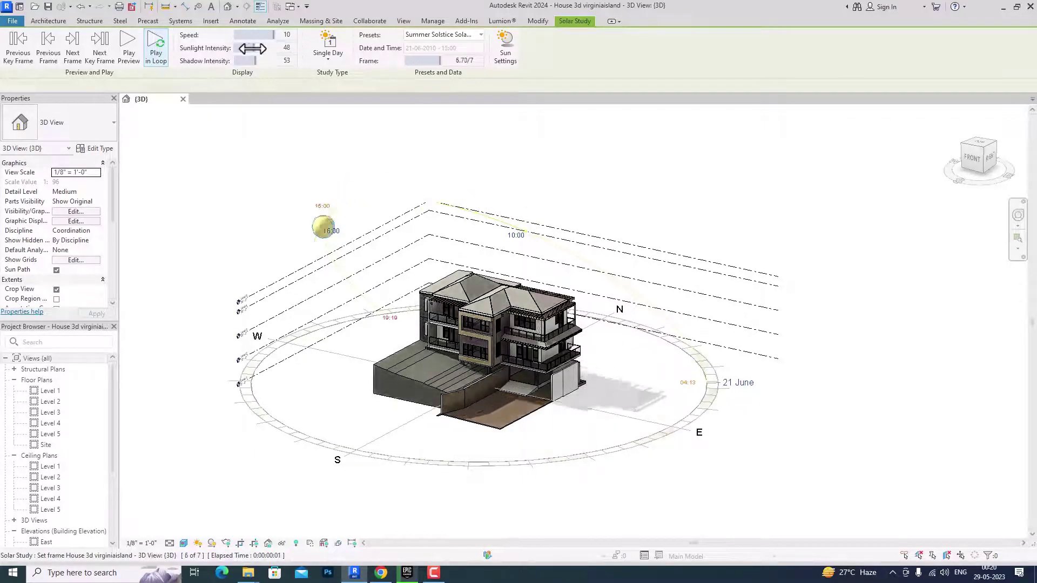
drag(254, 60, 263, 61)
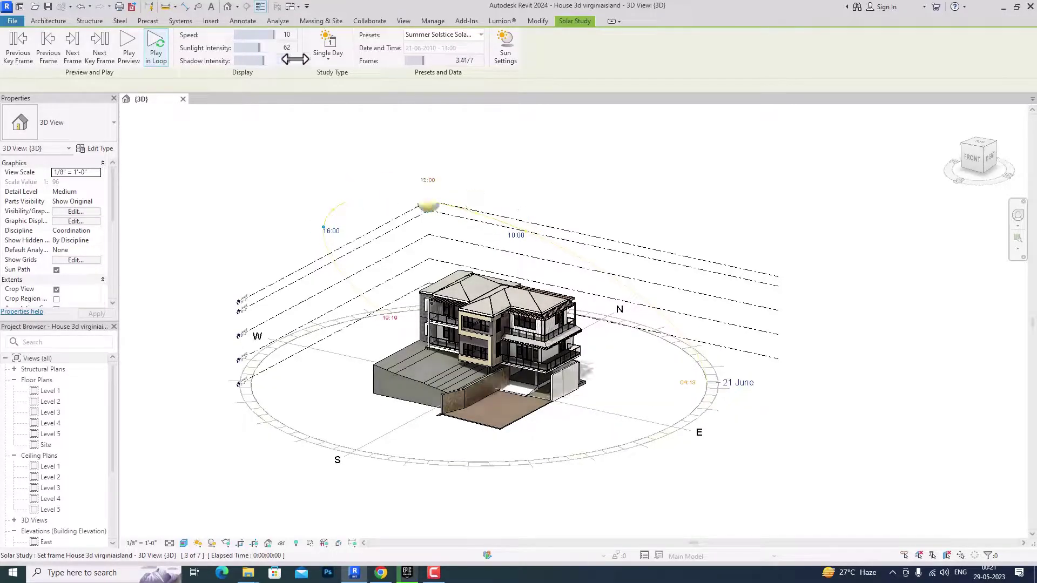
click(325, 57)
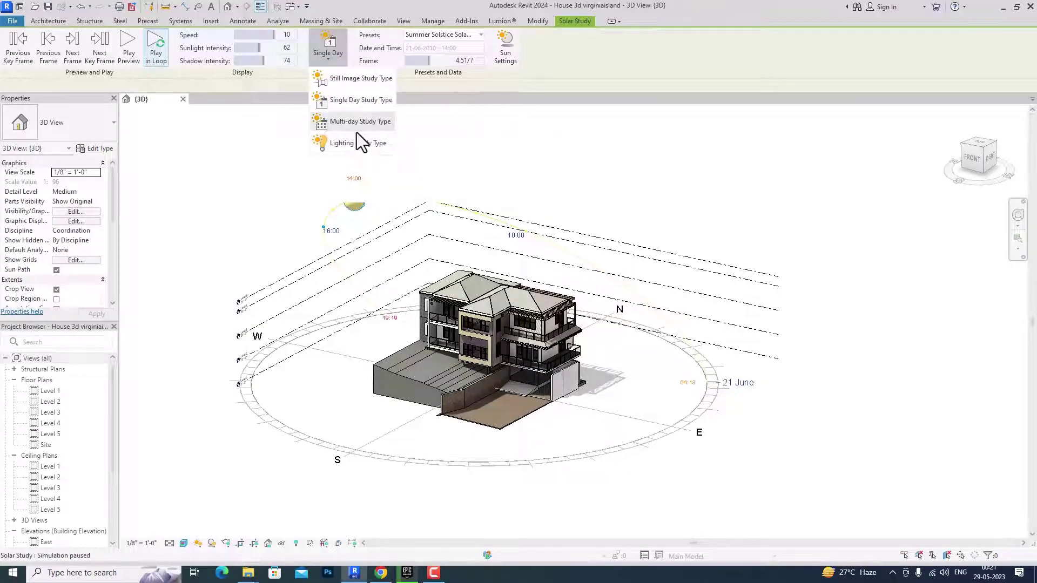
click(439, 35)
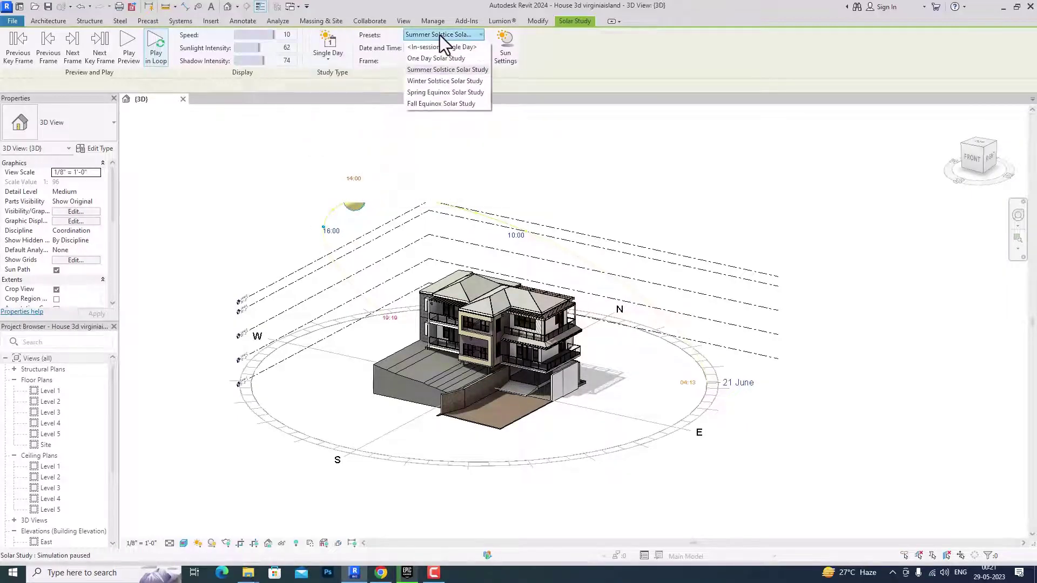
- Apply the Winter Solstice preset for 21 December, play it, and step back to frame 6 (15:00)
click(442, 81)
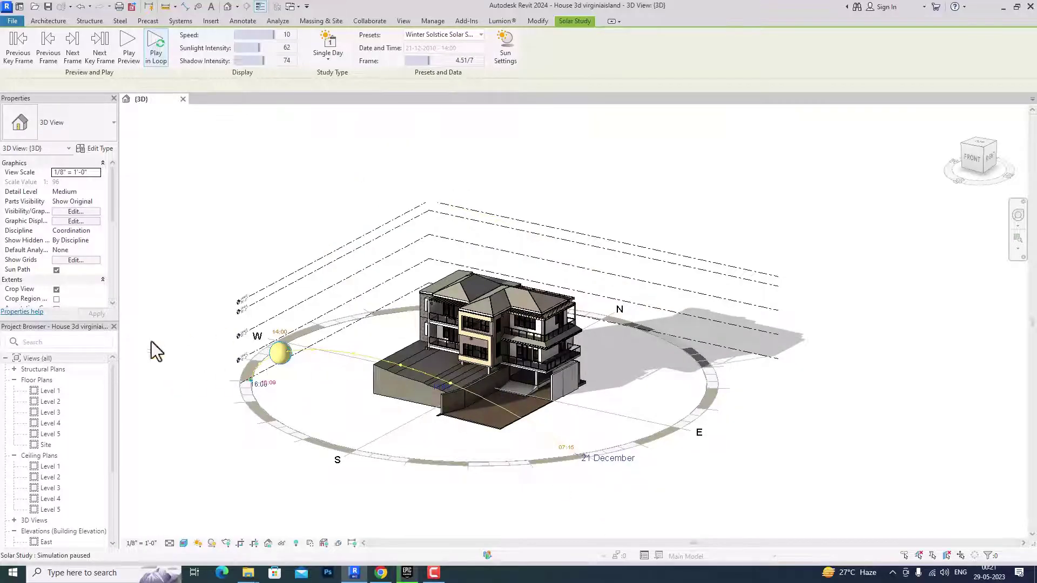
click(121, 50)
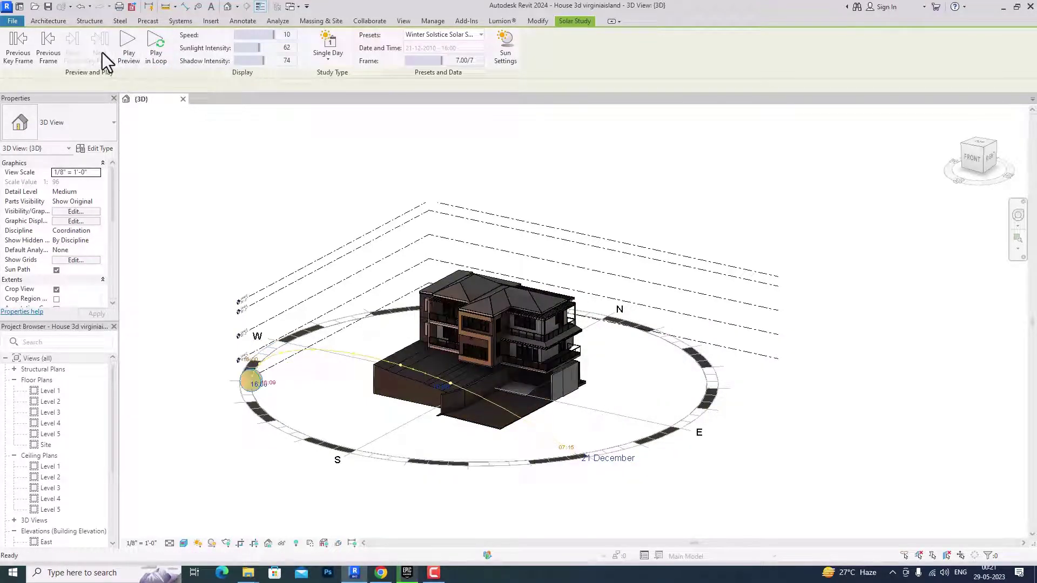
click(46, 48)
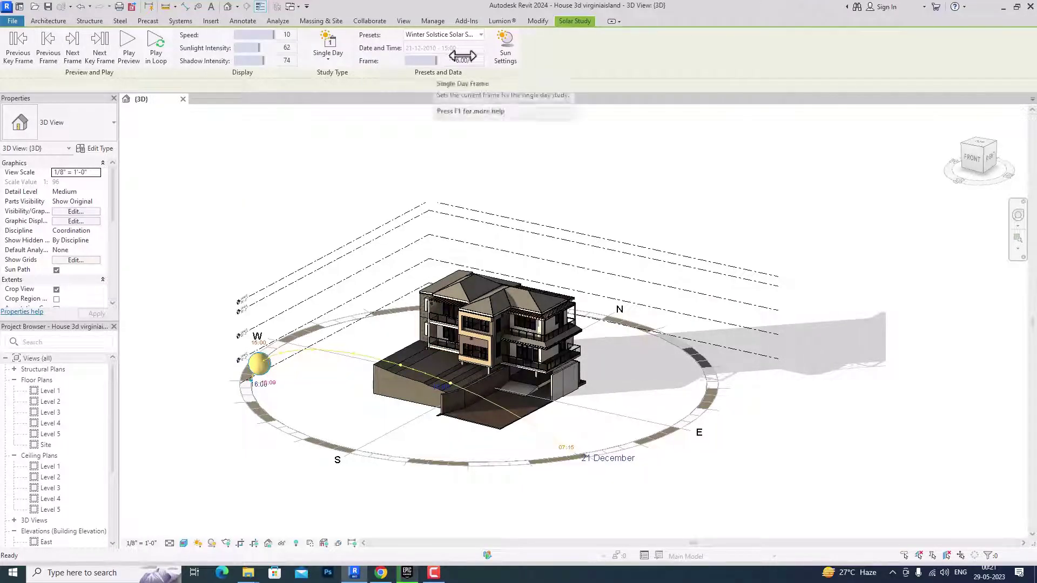
click(462, 36)
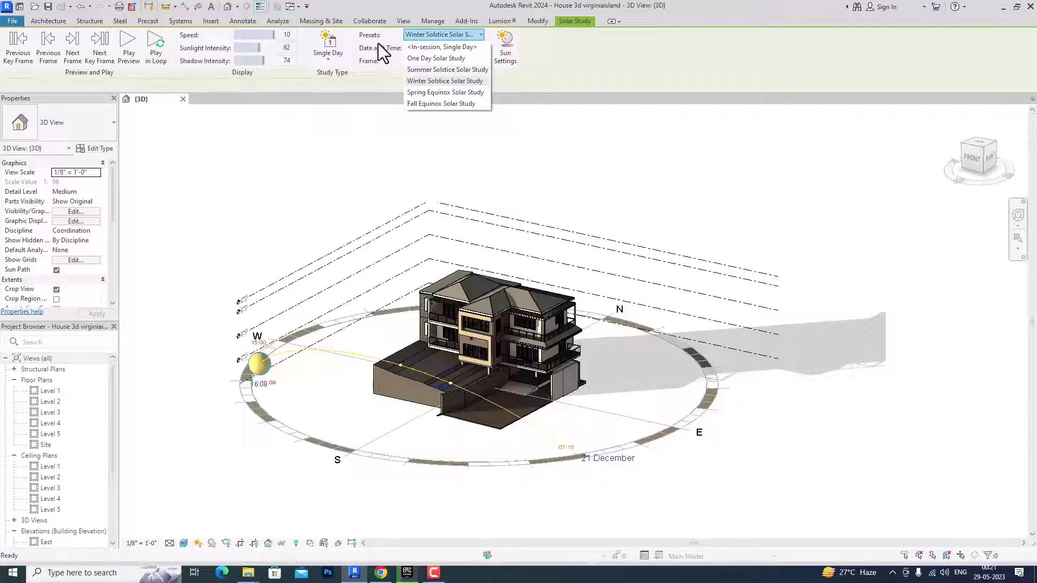
click(332, 59)
click(332, 59)
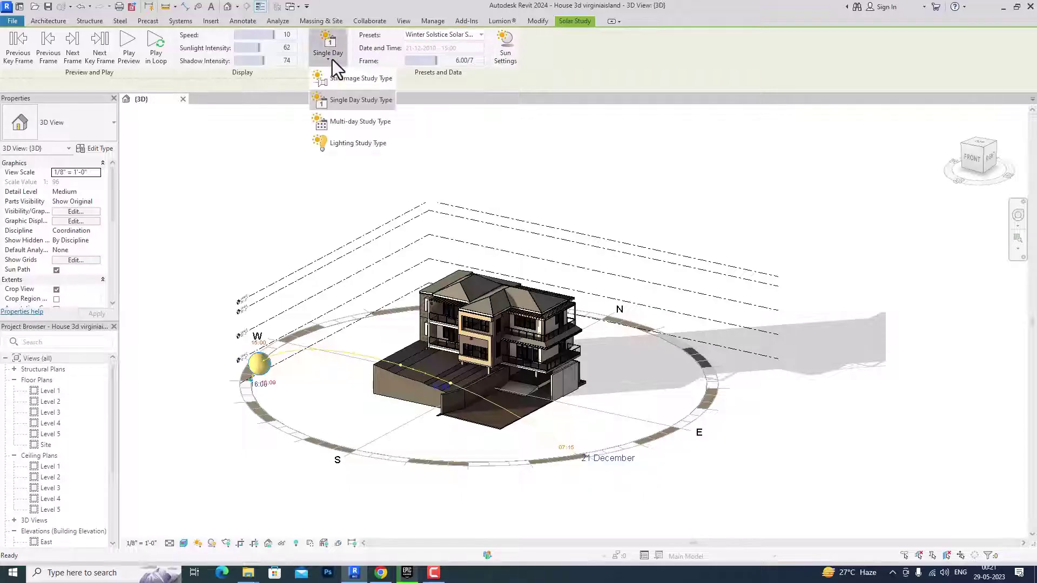
click(513, 55)
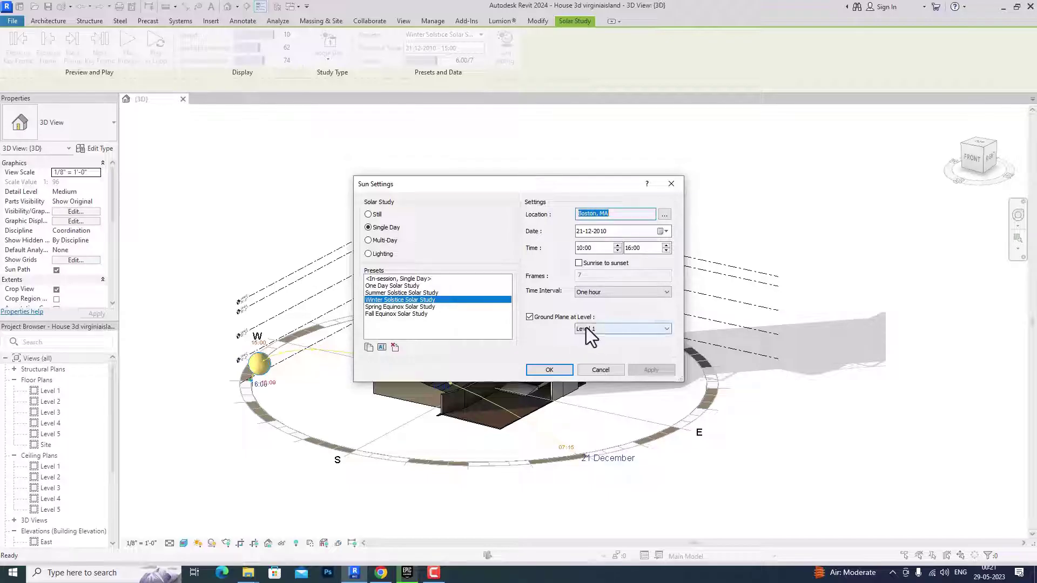
click(583, 294)
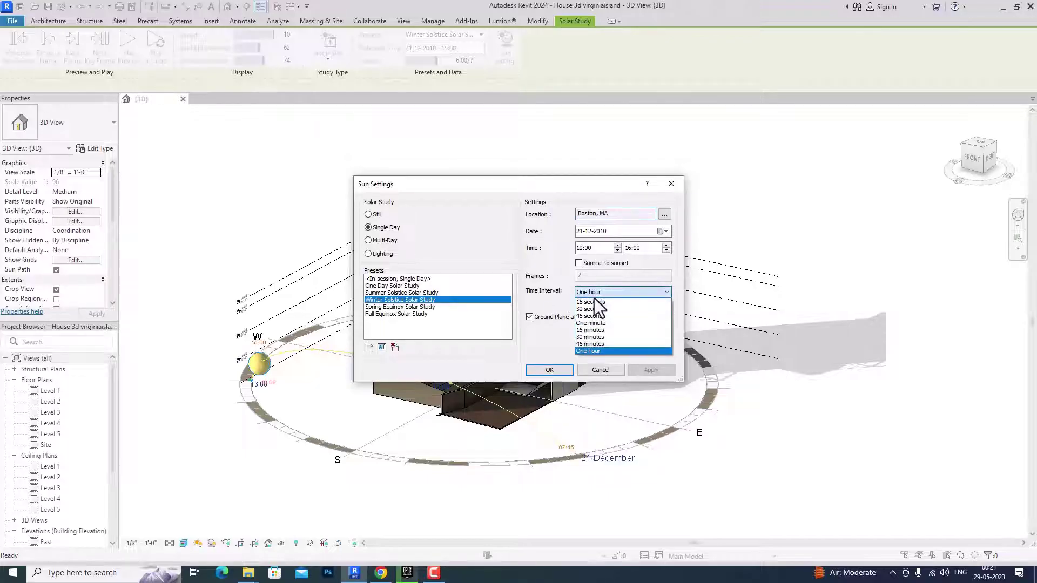
click(608, 371)
click(593, 367)
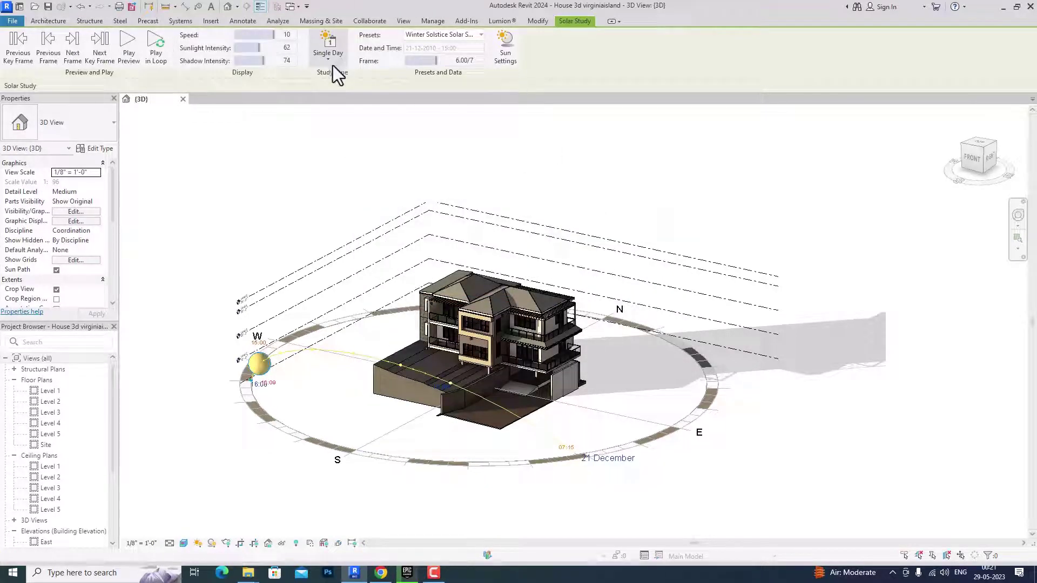
click(332, 65)
- Preview a multi-day study at another frame, then make it a lighting study at 135° azimuth, 35° altitude
click(339, 123)
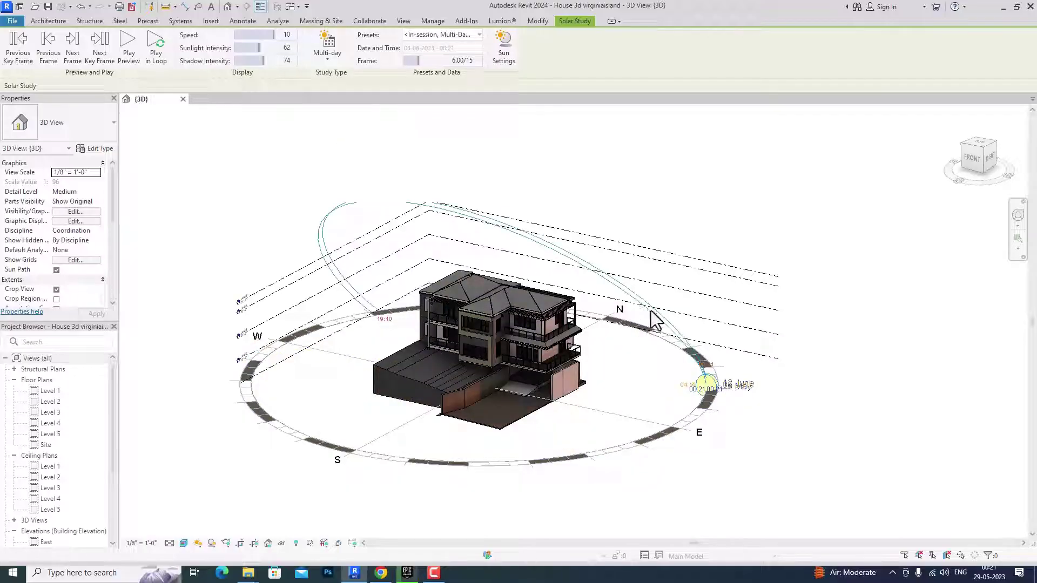
click(455, 62)
drag(462, 60, 441, 59)
click(139, 54)
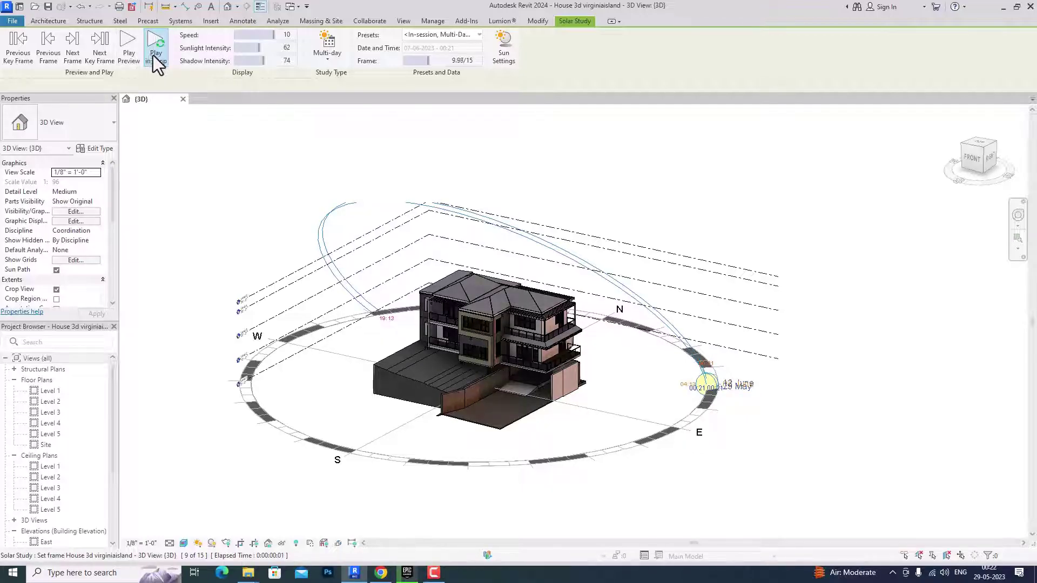
click(331, 57)
click(338, 146)
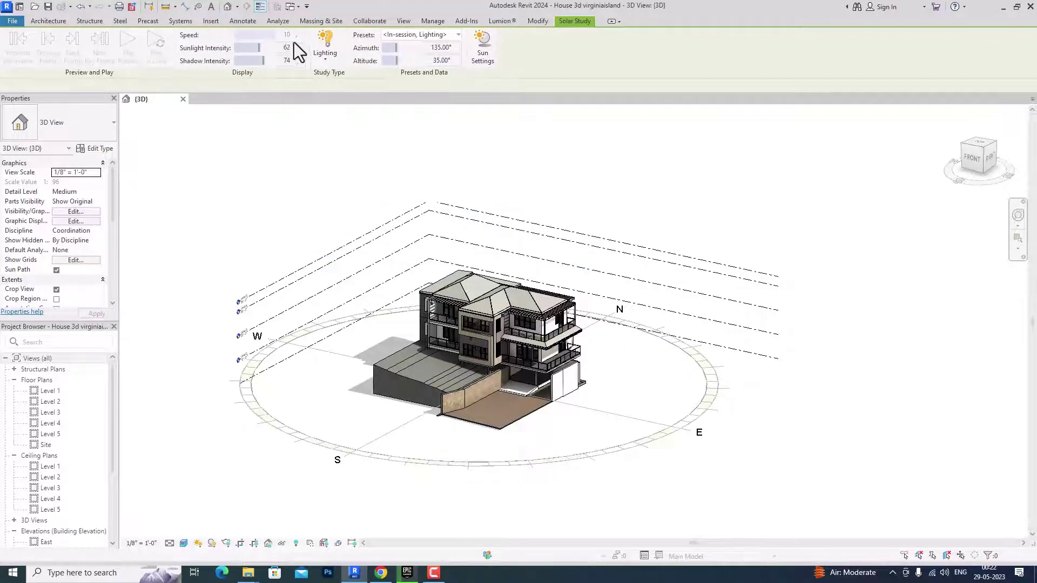
- Set sunlight intensity 27 and shadow intensity 58, trying the Top Right and Top Left presets
drag(281, 47, 251, 60)
click(413, 36)
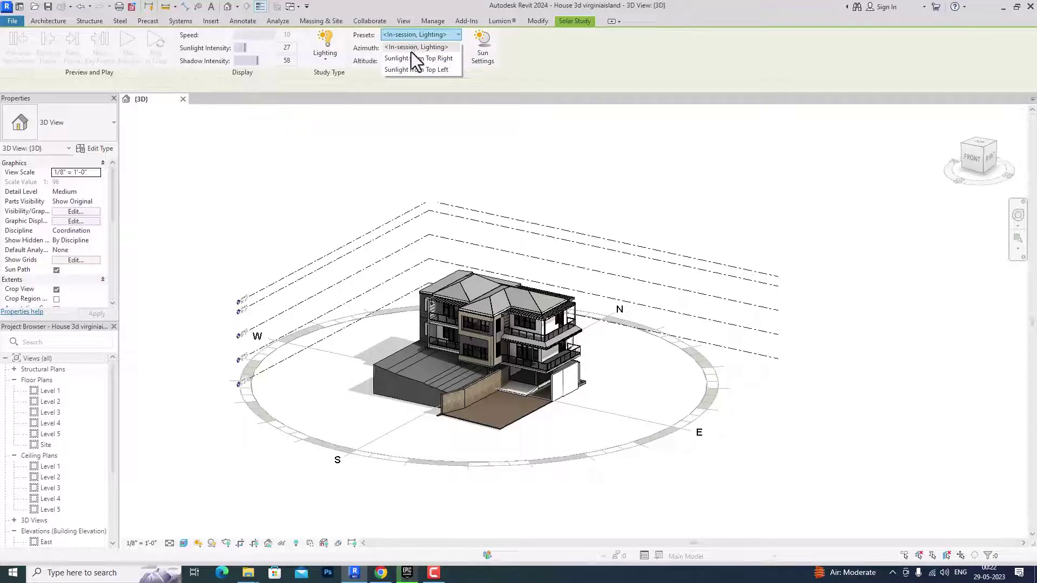
click(412, 61)
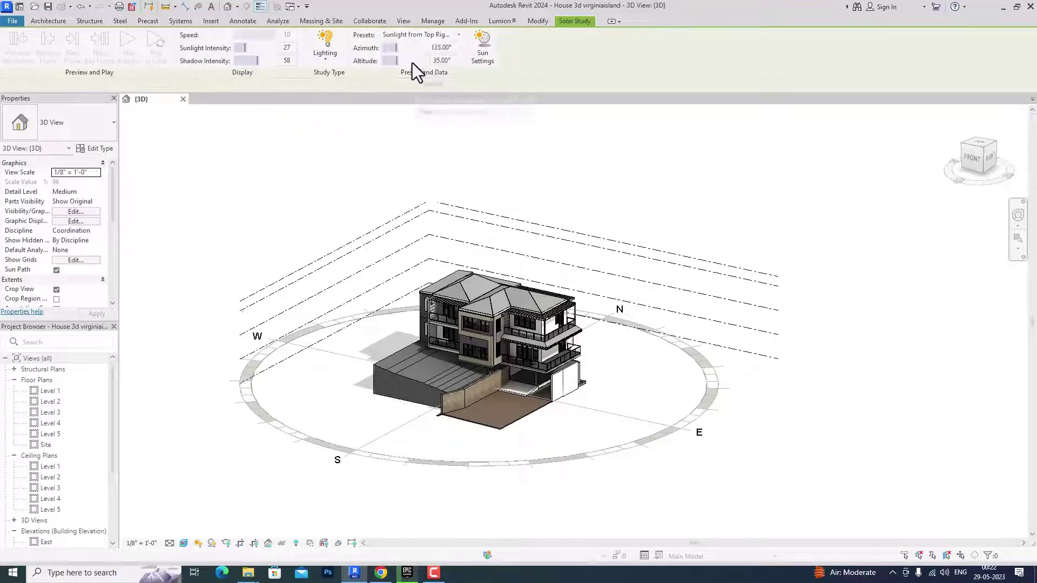
click(427, 34)
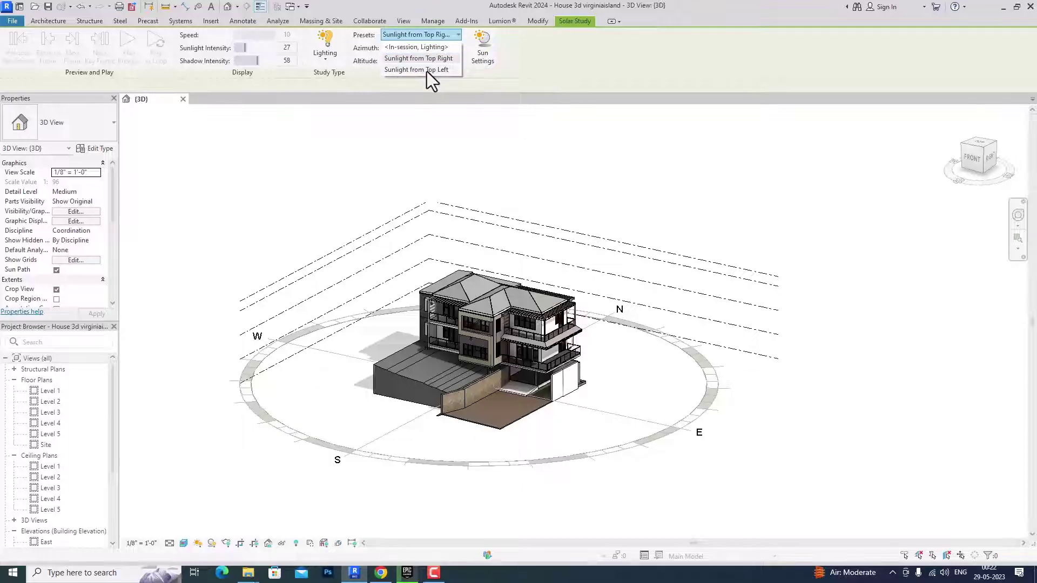
click(427, 70)
click(428, 37)
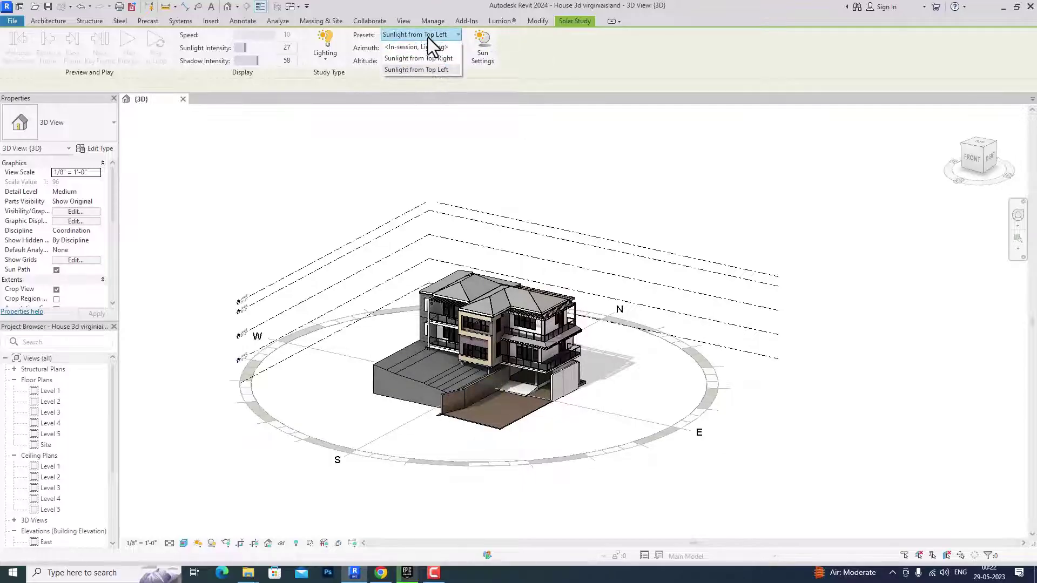
click(428, 38)
- Swing the sun to azimuth 205.80° at altitude 56.00°, checking the Sun Settings
mouse_move(403, 48)
mouse_down()
mouse_move(393, 46)
mouse_move(430, 48)
mouse_move(367, 65)
mouse_move(428, 60)
mouse_move(414, 61)
mouse_up()
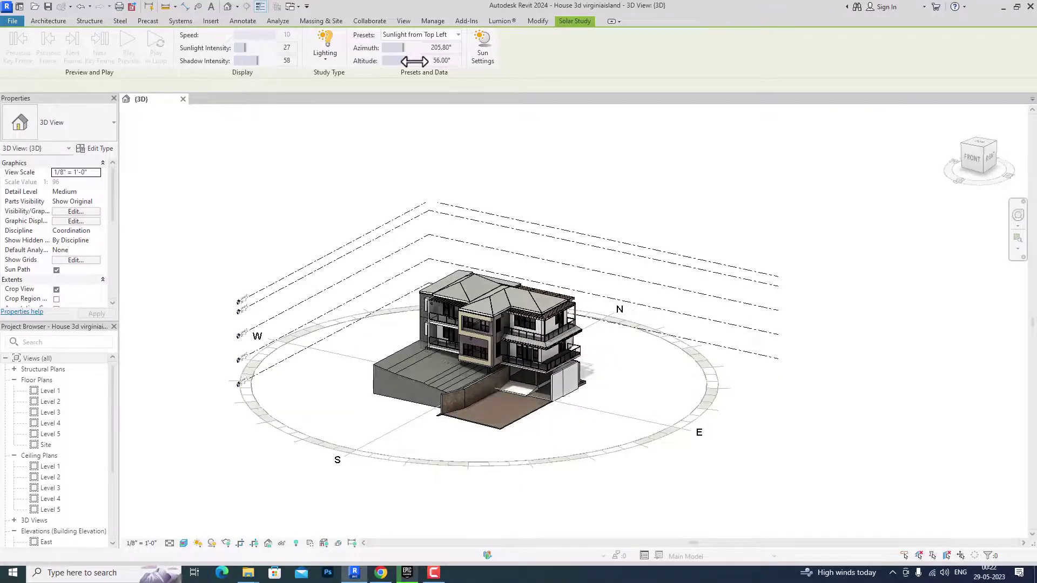
click(474, 60)
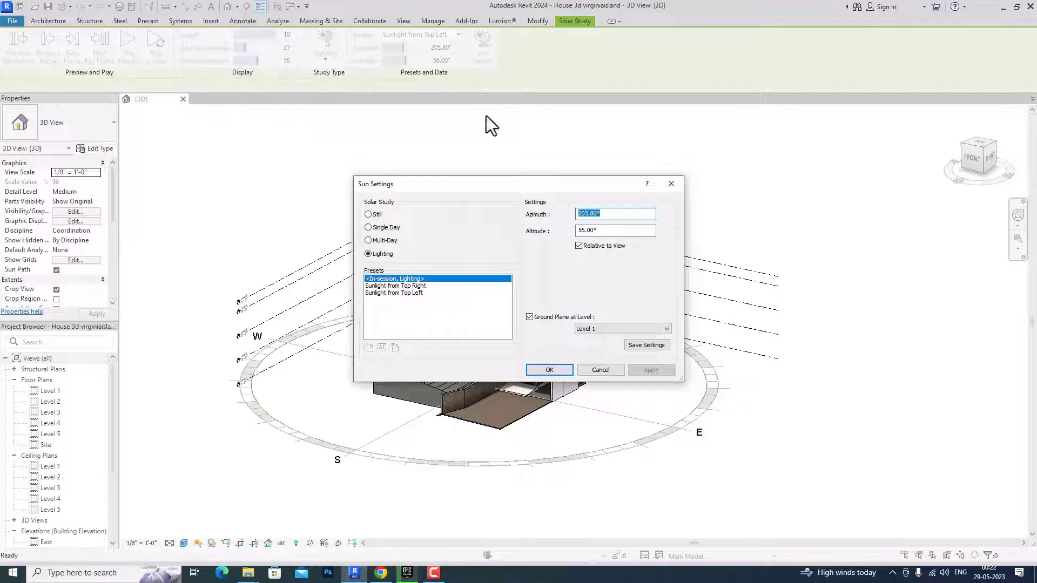
click(671, 184)
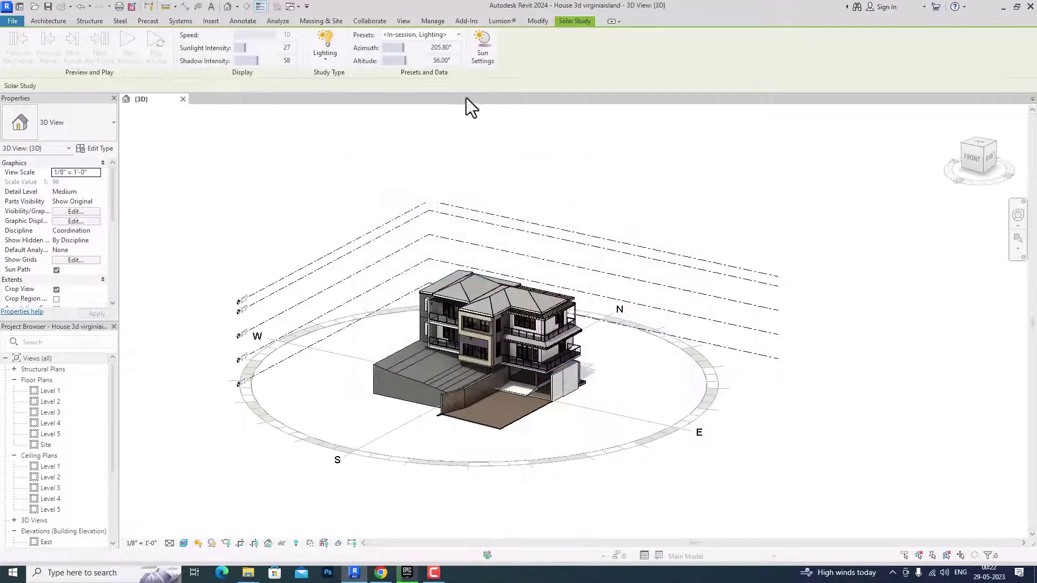
- Switch to a multi-day study using the Summer Solar Study preset
click(319, 56)
click(341, 121)
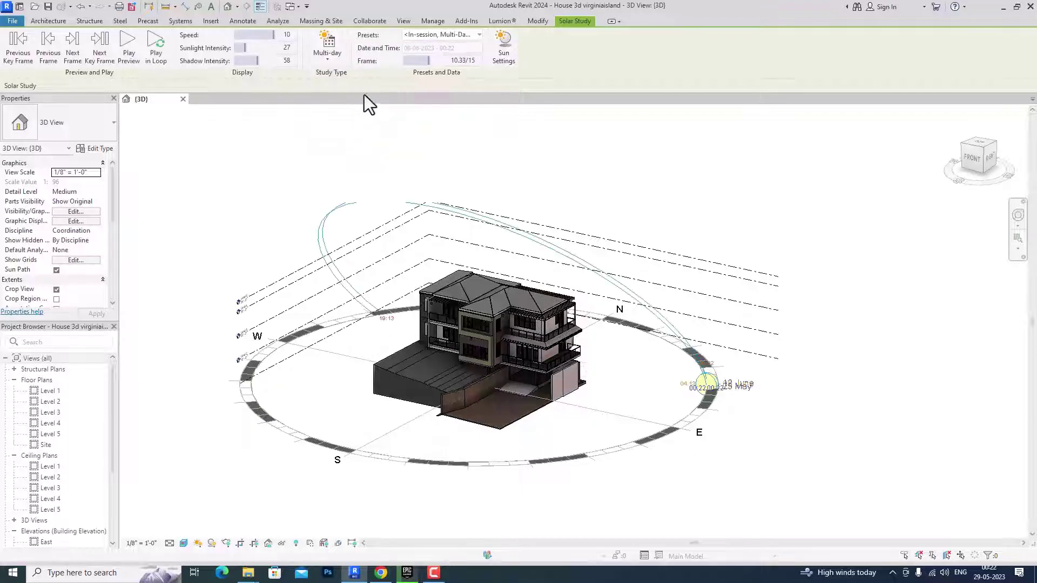
click(419, 35)
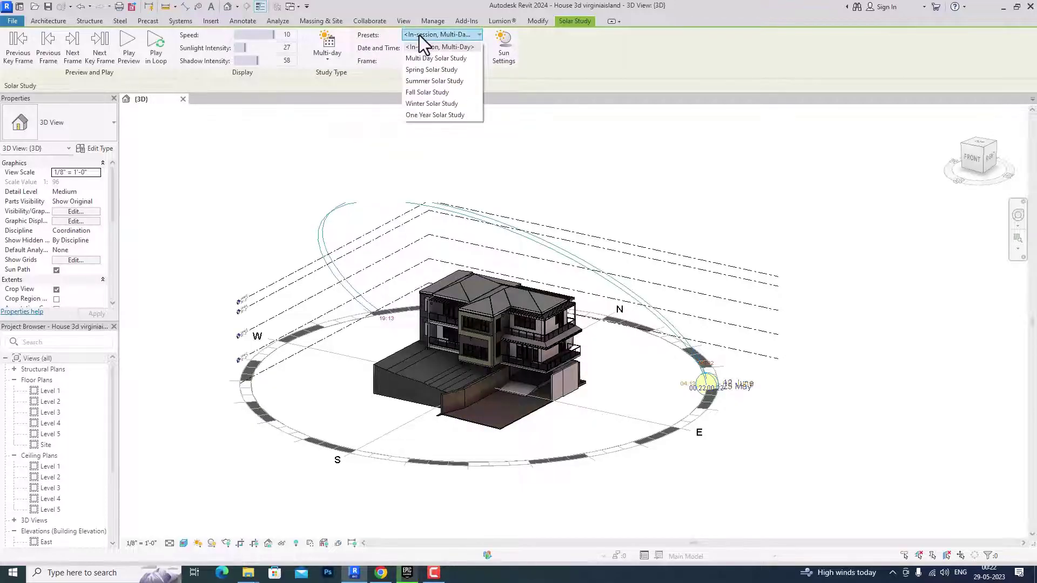
click(425, 81)
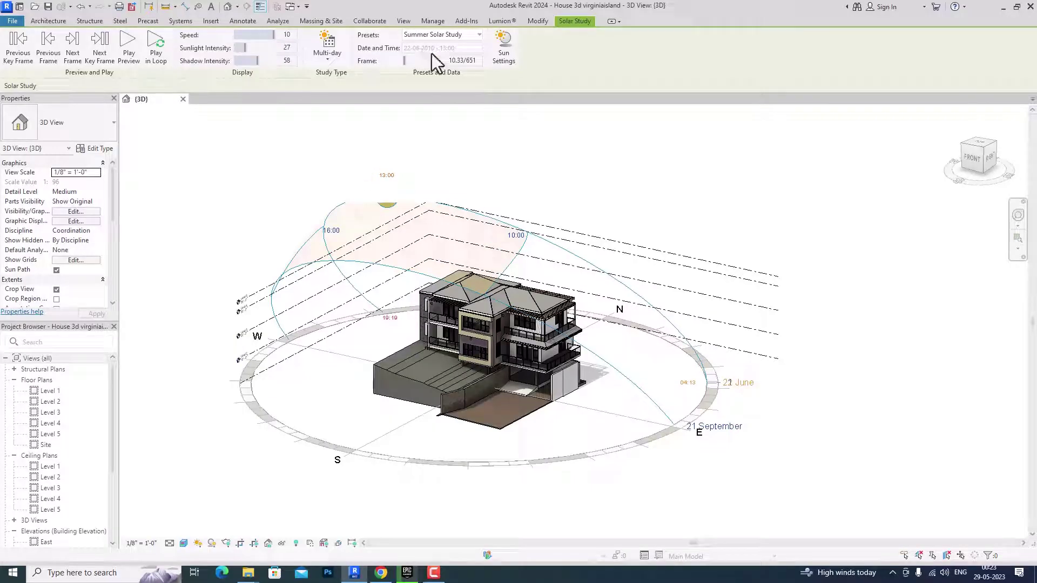
- Set sunlight intensity 36 and shadow intensity 78, then preview the study
drag(243, 47, 222, 42)
drag(268, 45, 271, 61)
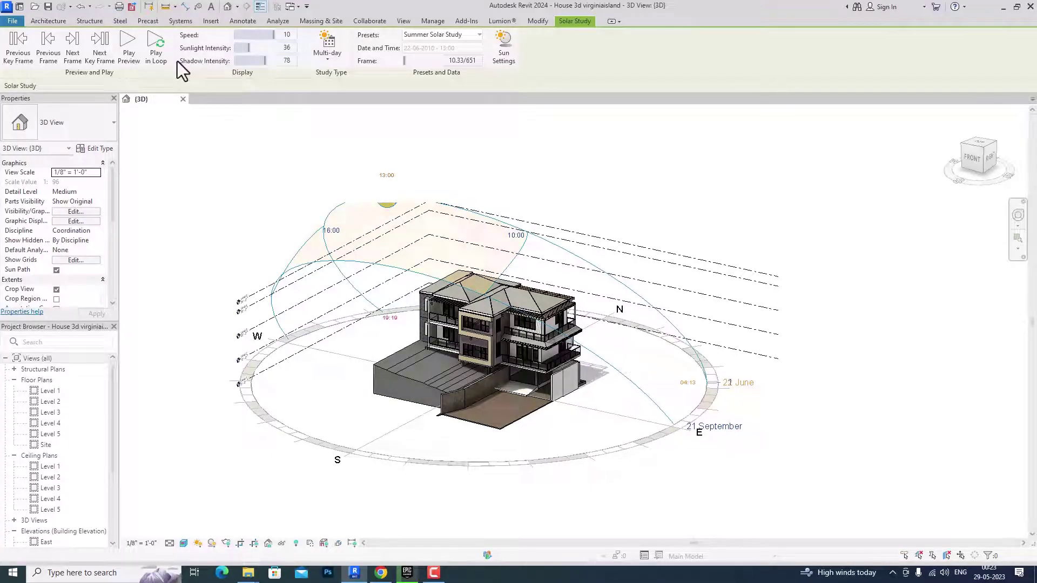
click(129, 53)
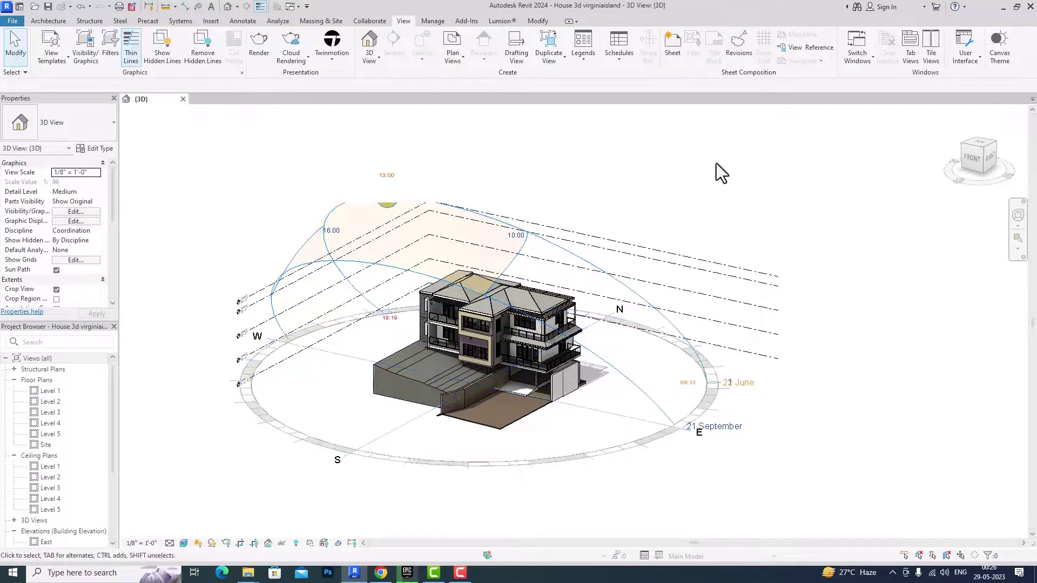
- Start exporting the solar study as an animation via Export > Images and Animations > Solar Study
click(14, 22)
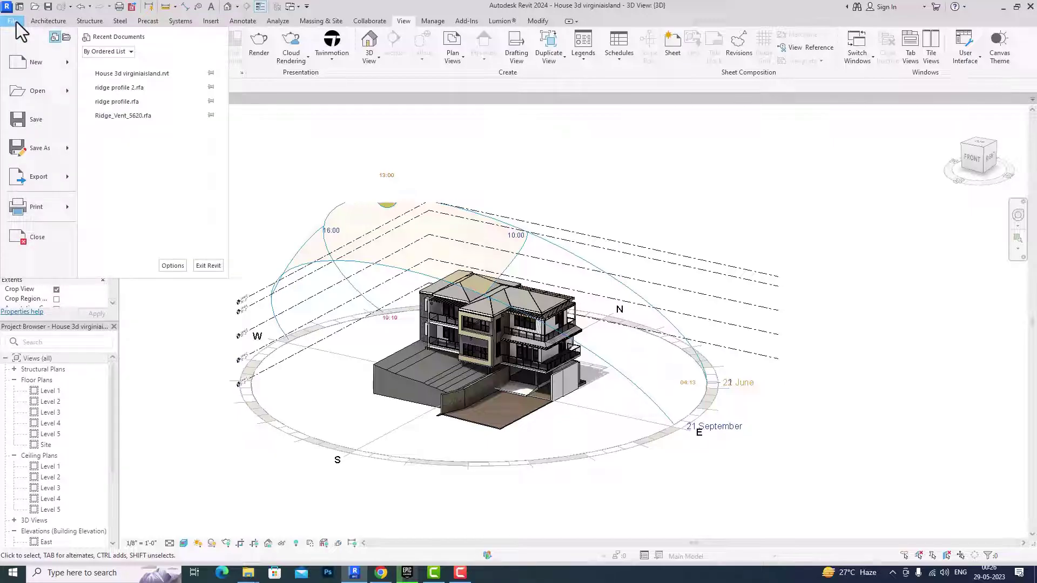
mouse_move(36, 179)
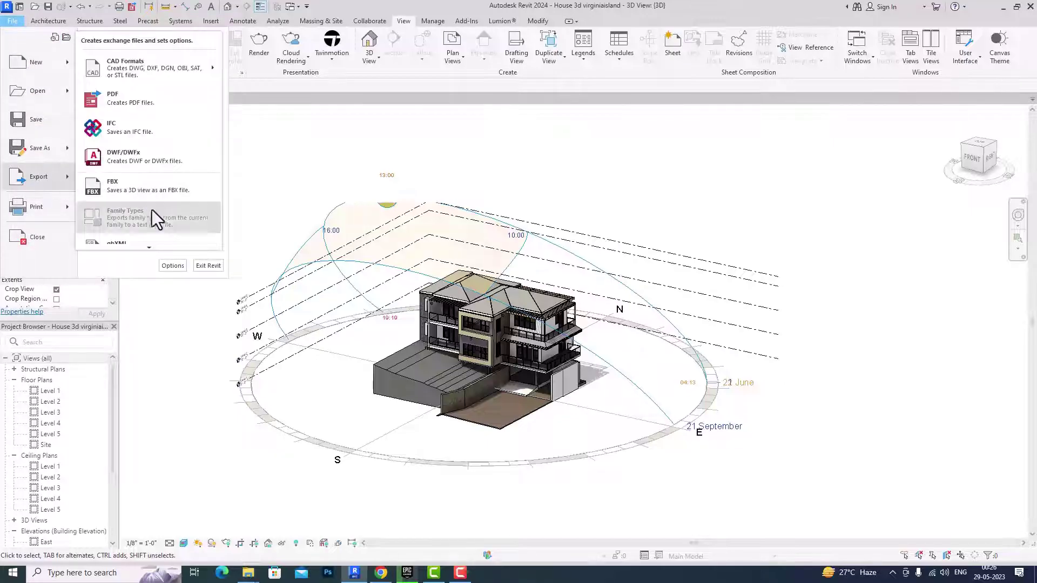
mouse_move(151, 245)
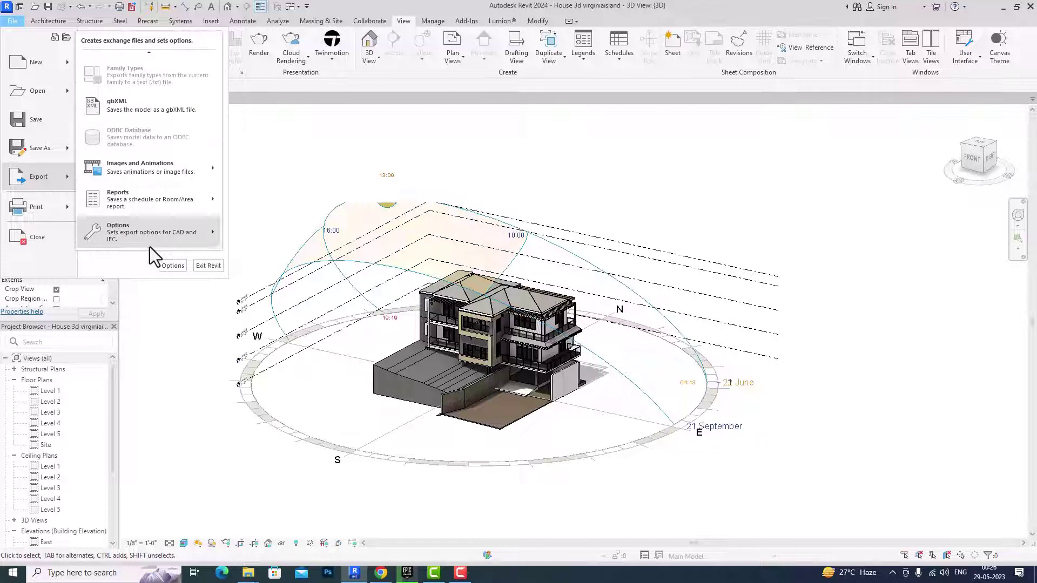
mouse_move(128, 163)
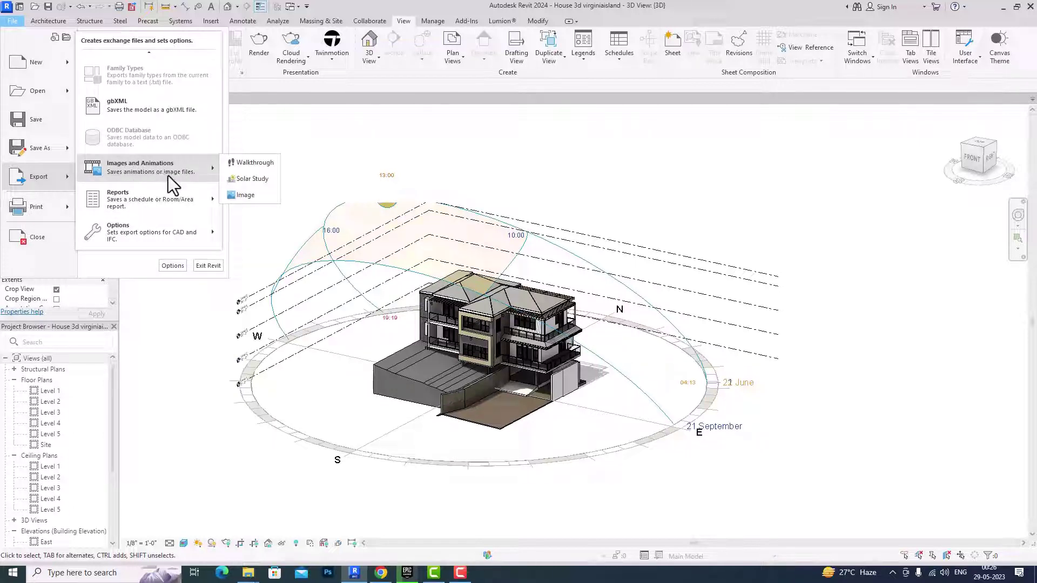
click(251, 179)
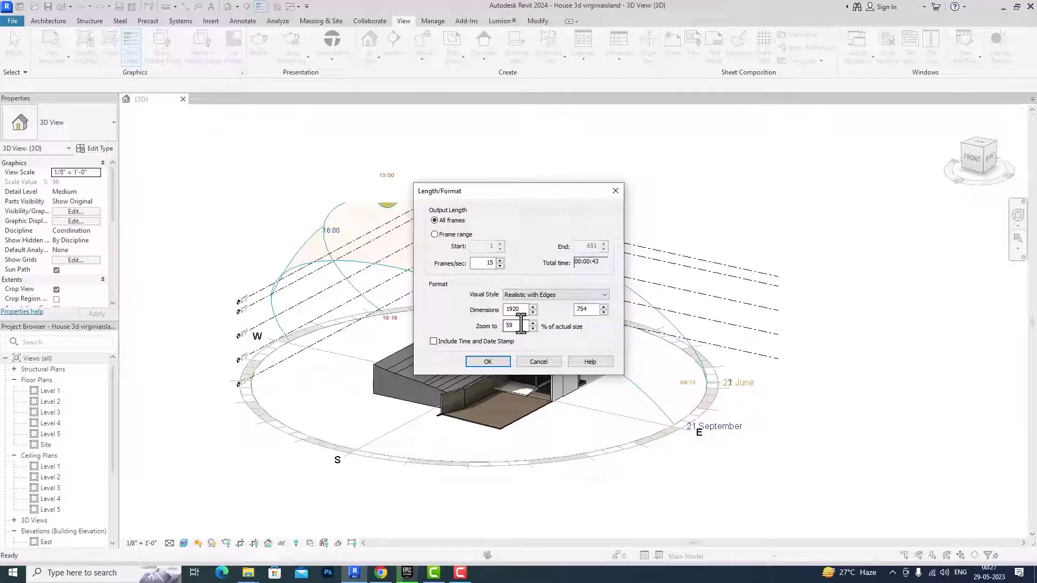
- Set the animation output size to 100% and include a time and date stamp
drag(521, 324, 486, 326)
drag(518, 325, 493, 322)
click(433, 341)
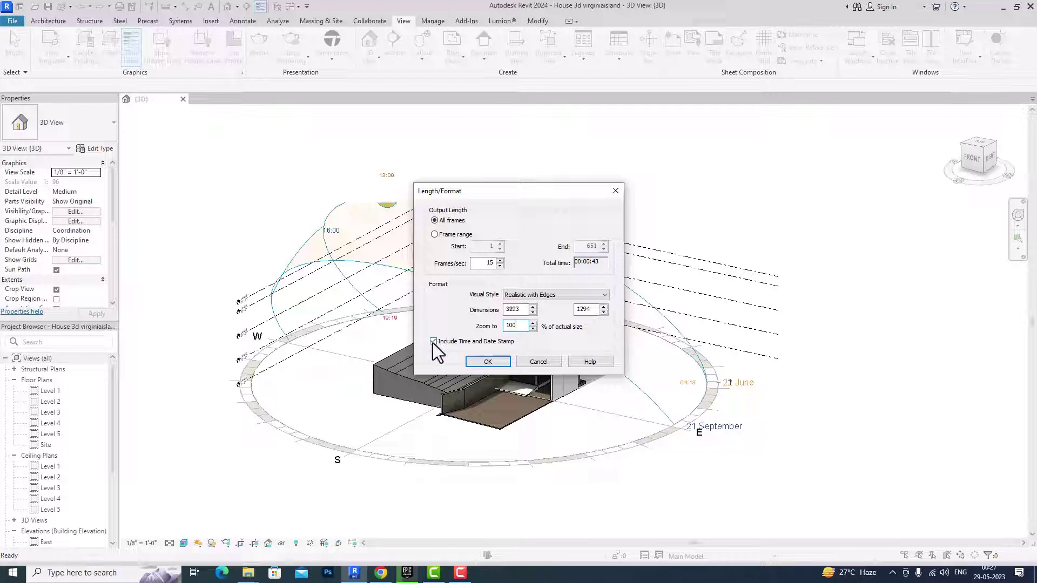
- Save the solar study animation to the Desktop as an AVI with full-frame output
click(482, 361)
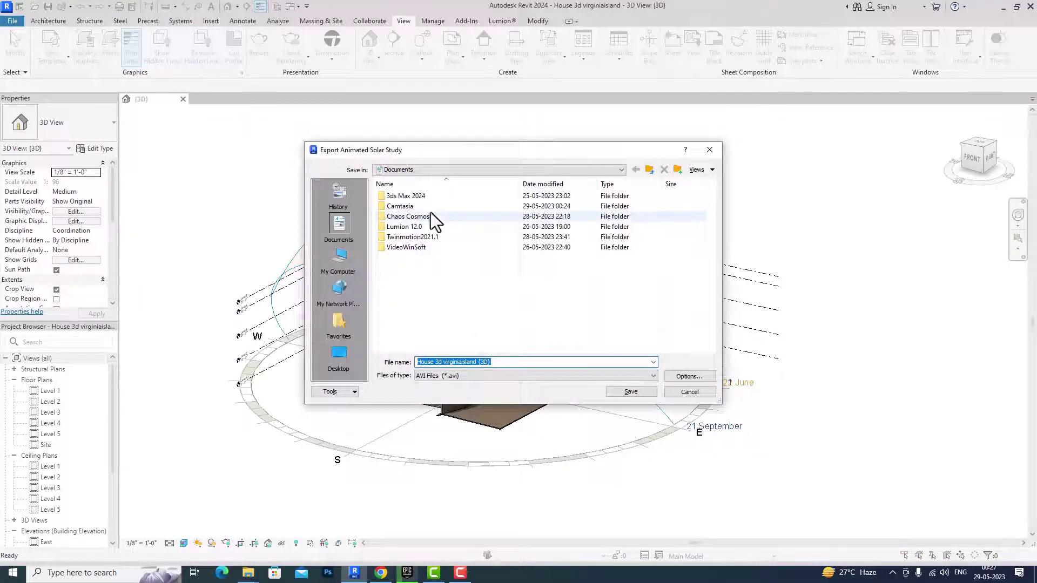
click(340, 354)
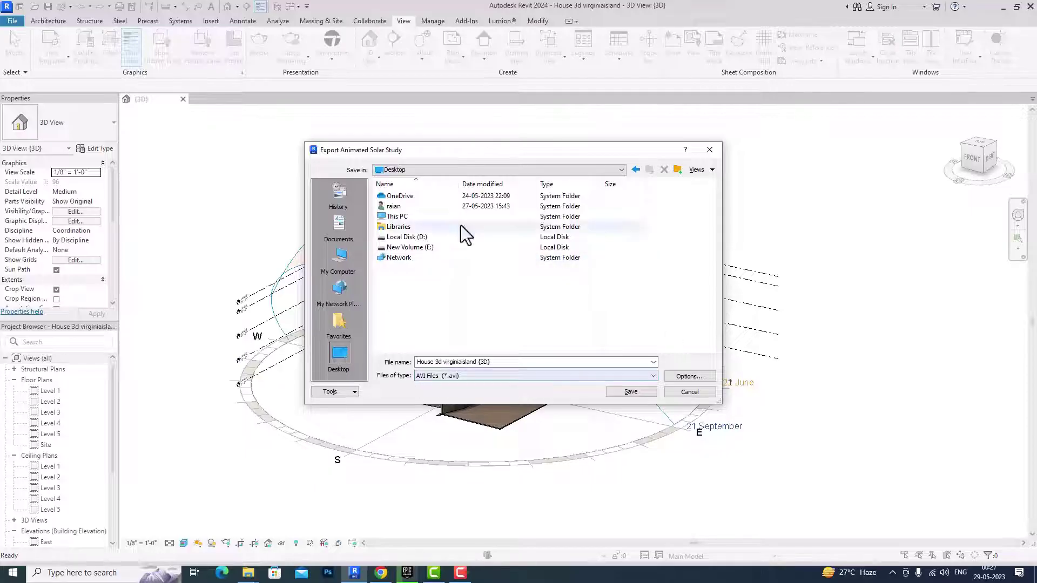
click(637, 392)
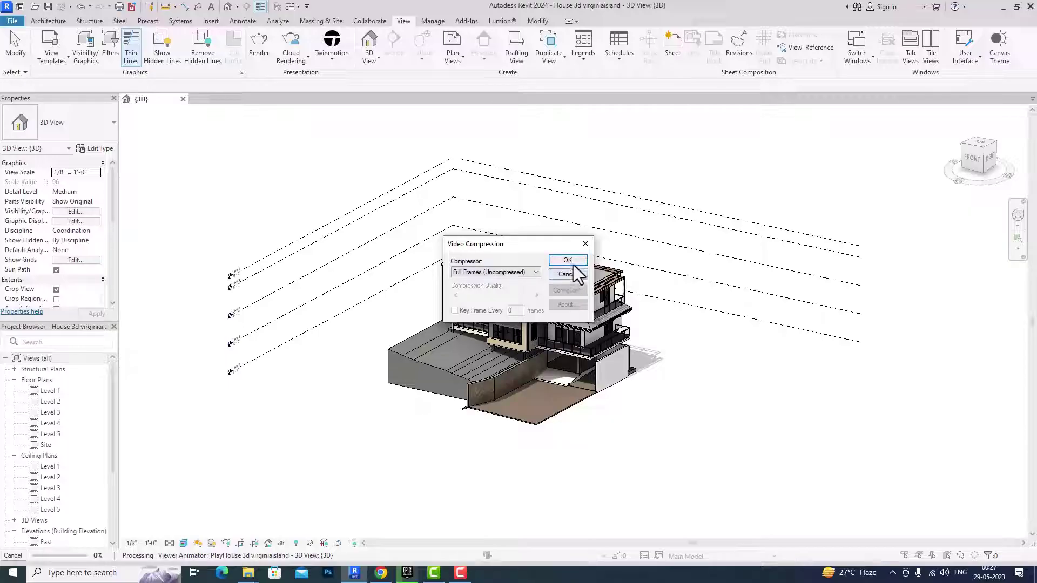
click(573, 264)
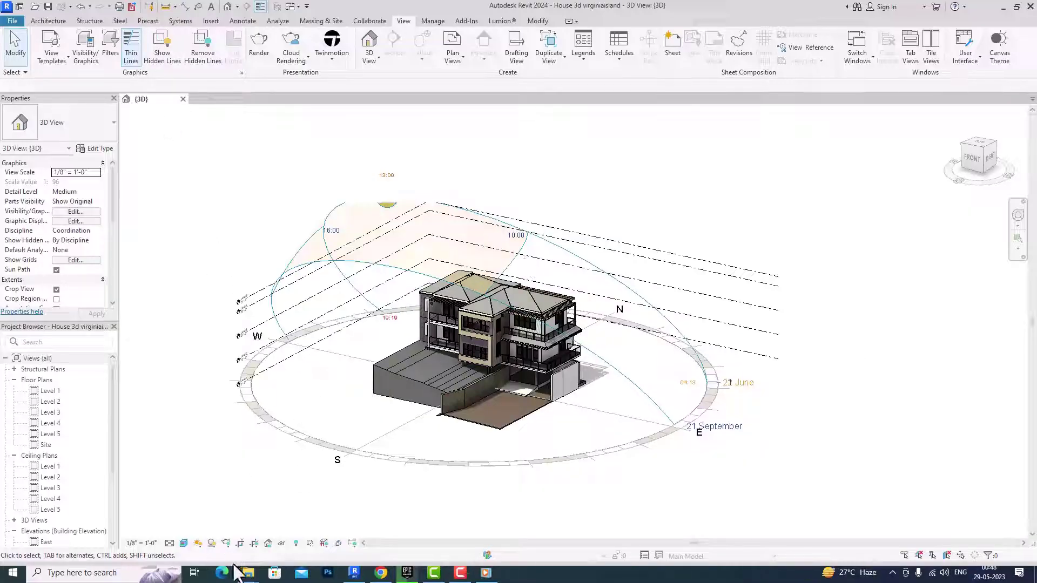
- Play the exported solar study AVI from the Desktop folder in File Explorer
mouse_move(248, 572)
click(190, 533)
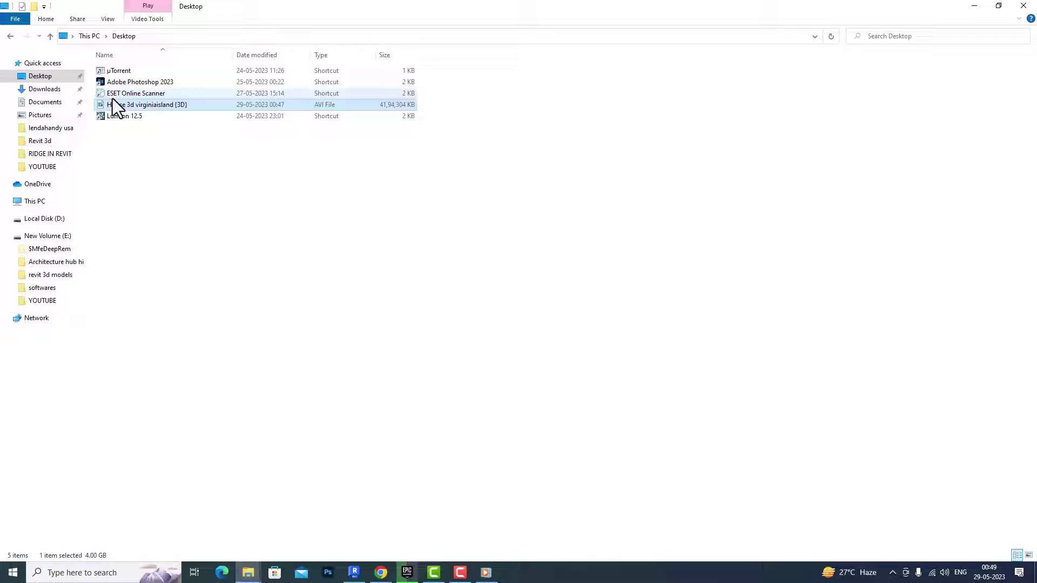
double_click(125, 105)
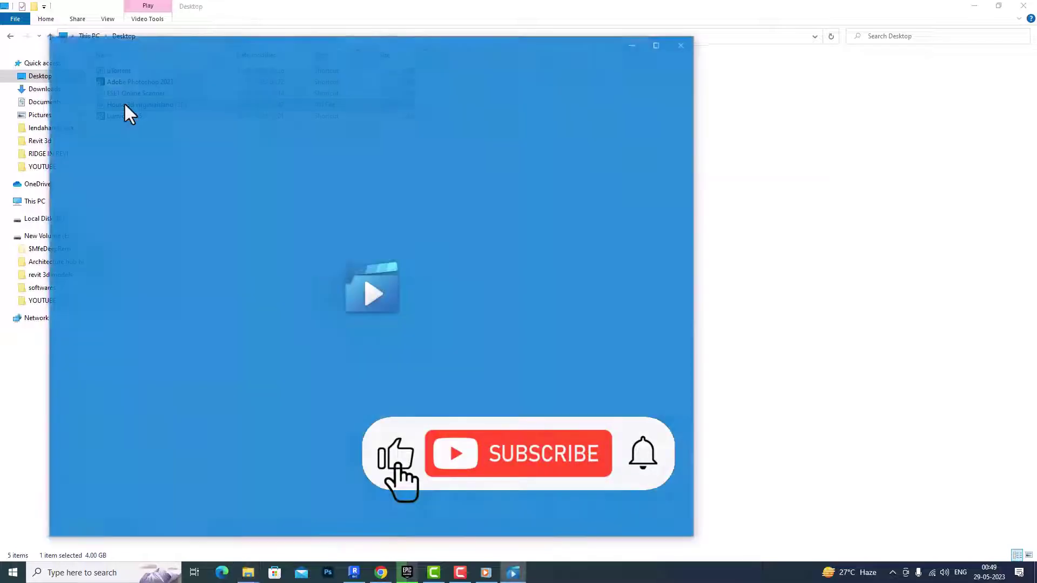